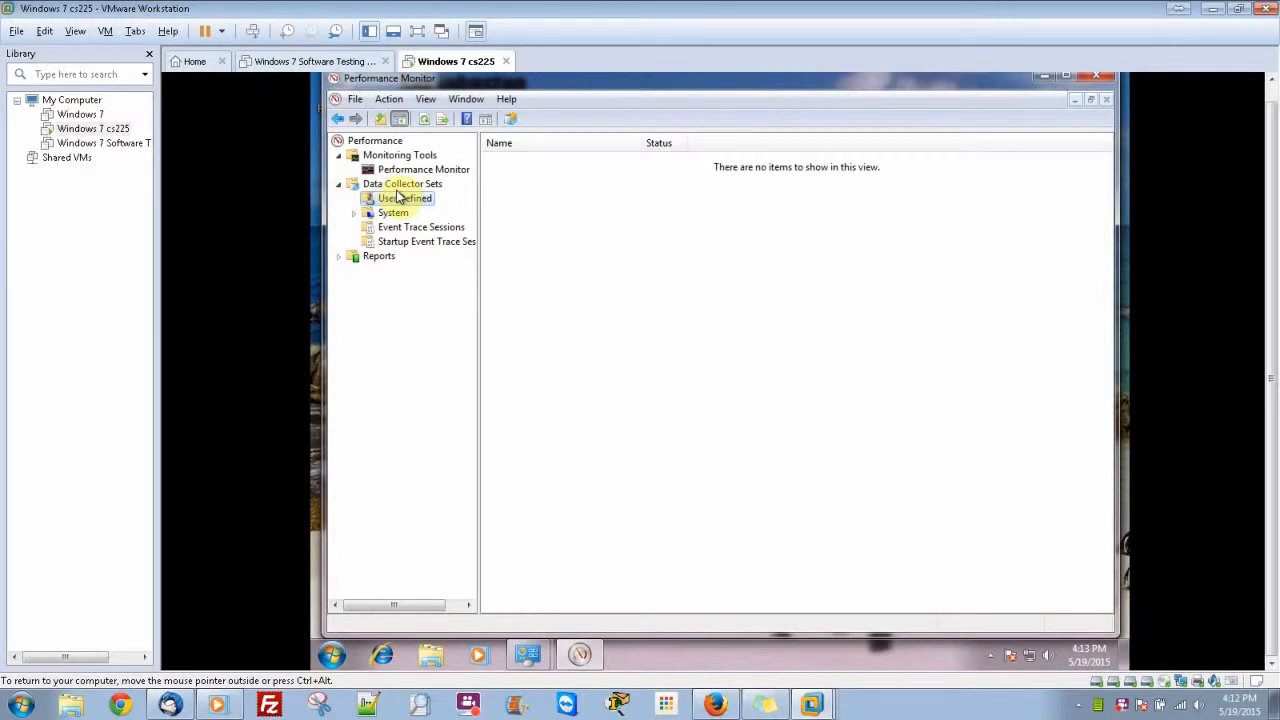
Begin a new user-defined data collector set named "CPU and Disk Logging", created from a template
left_click(411, 230)
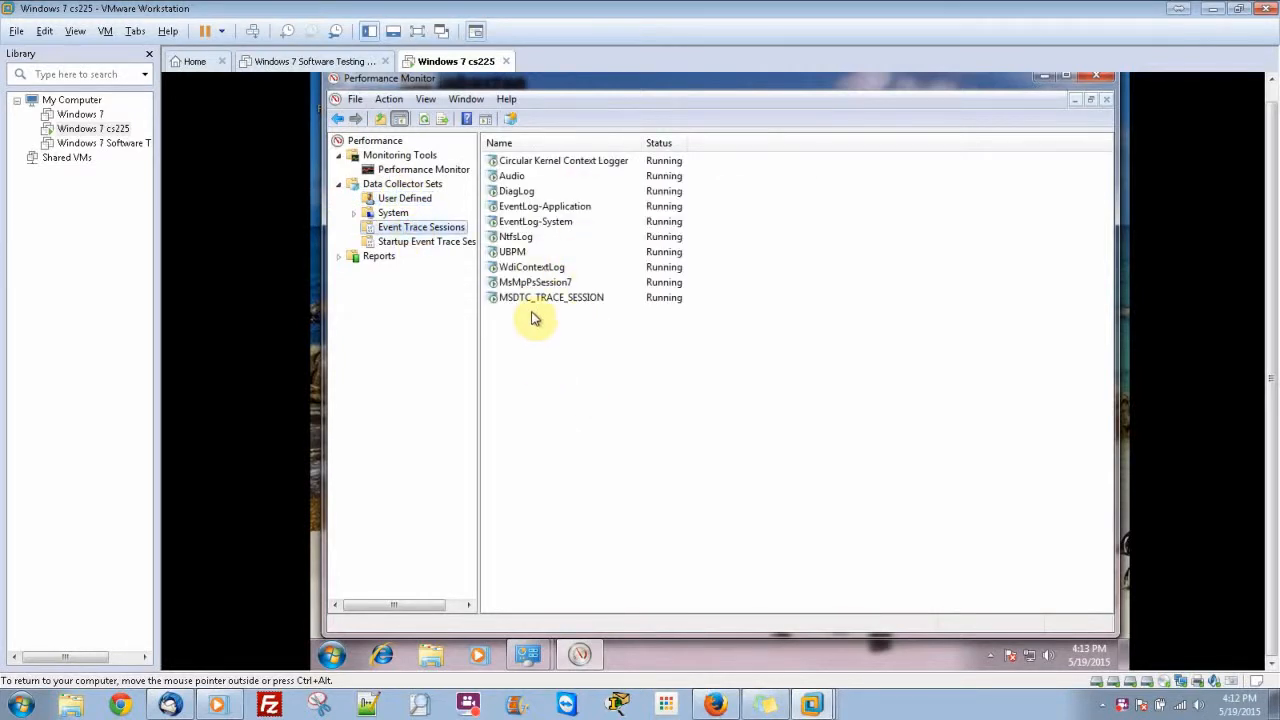
left_click(407, 199)
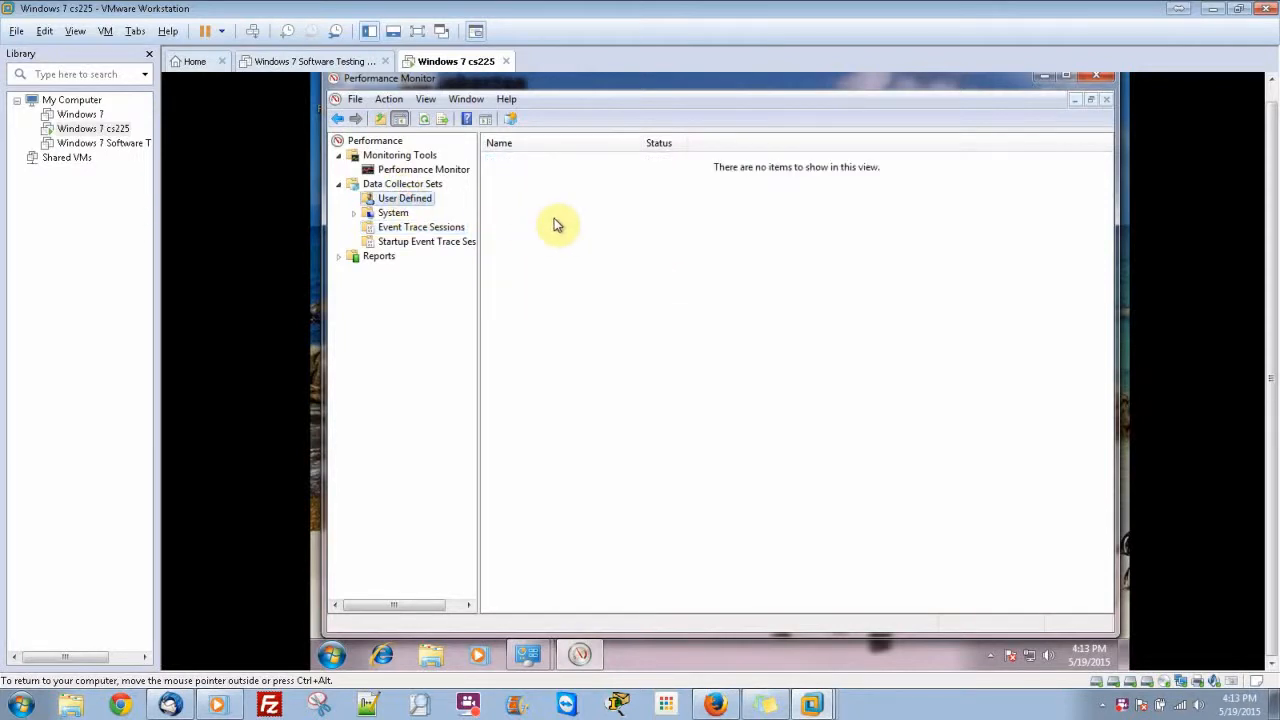
right_click(423, 200)
mouse_move(460, 216)
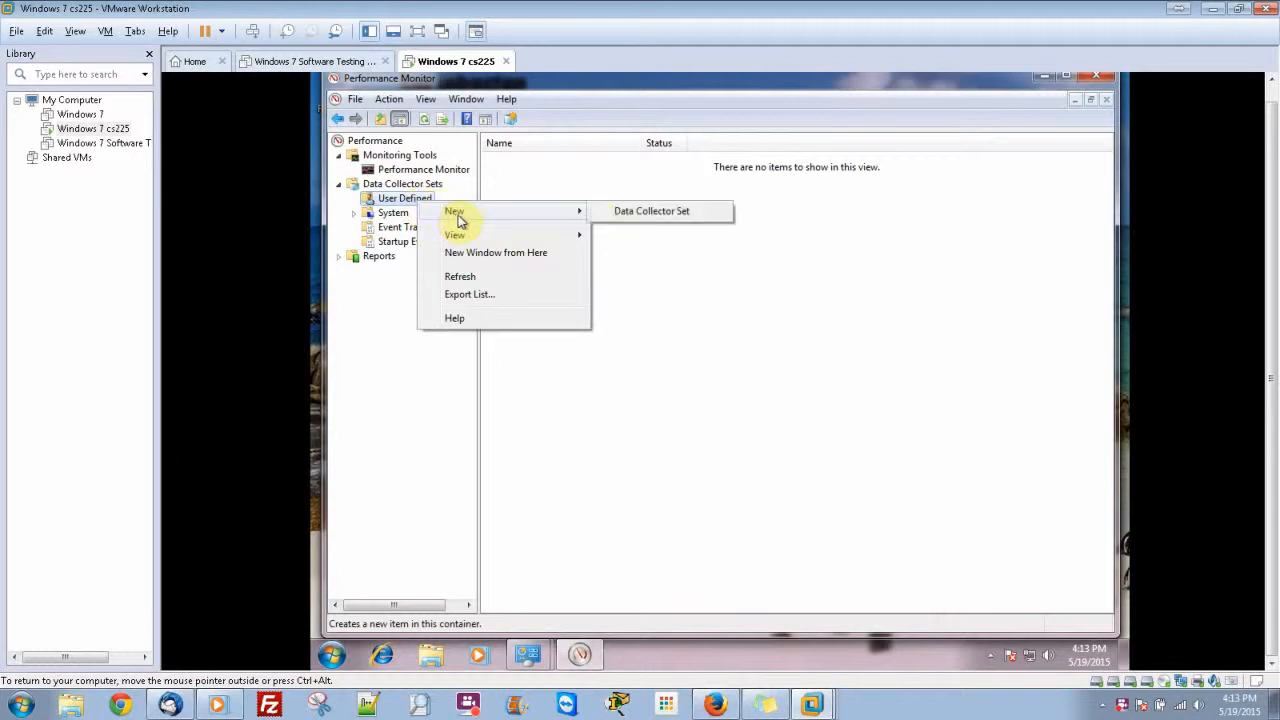
left_click(634, 217)
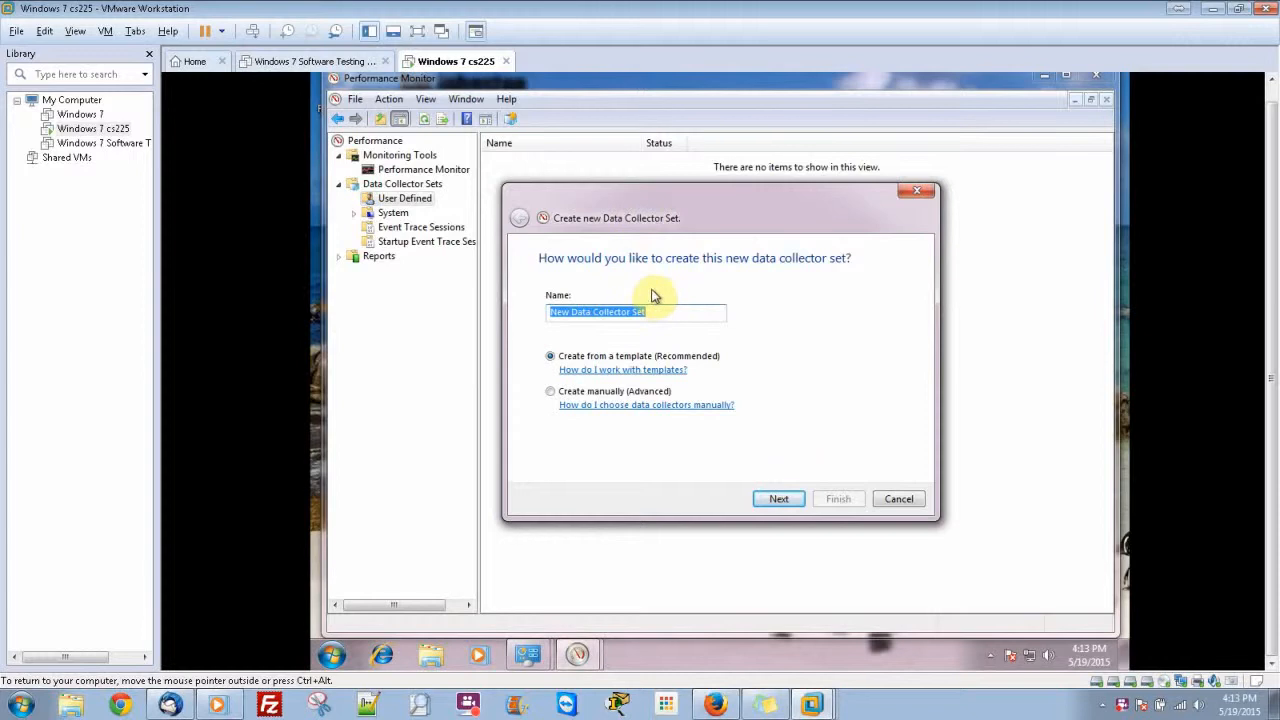
type("CPO")
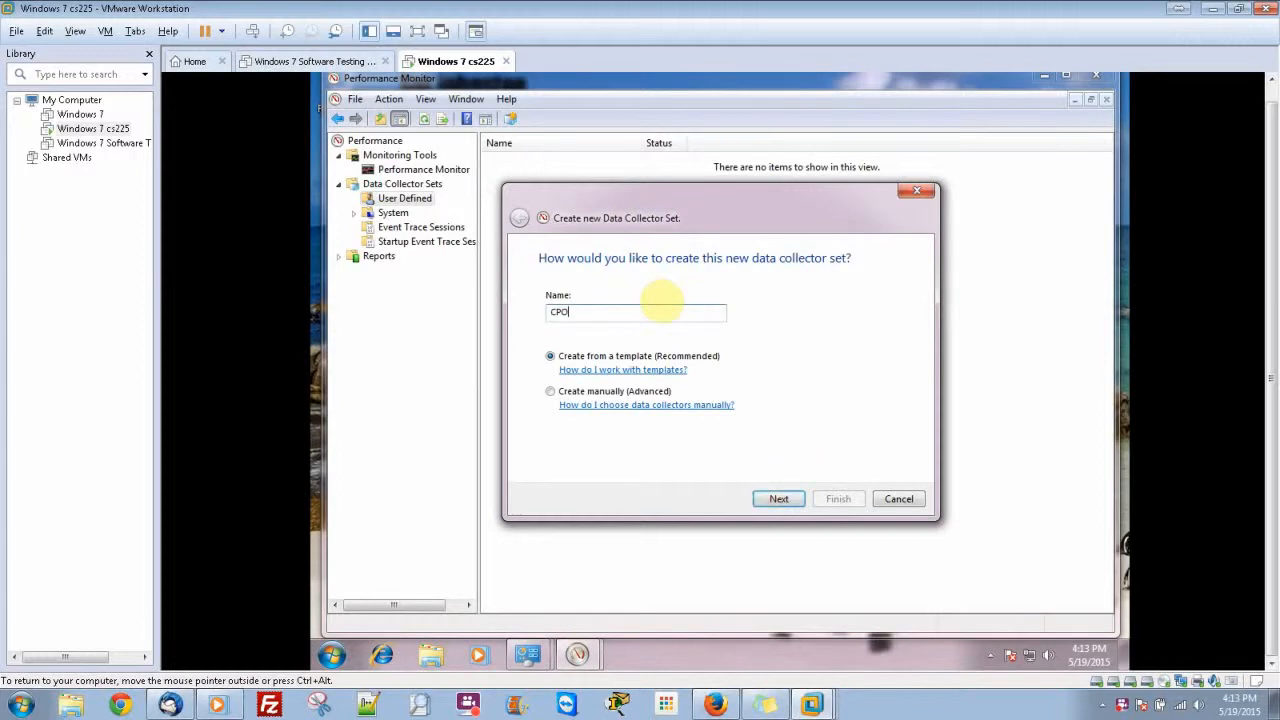
type("U and Disk Logging")
left_click(775, 503)
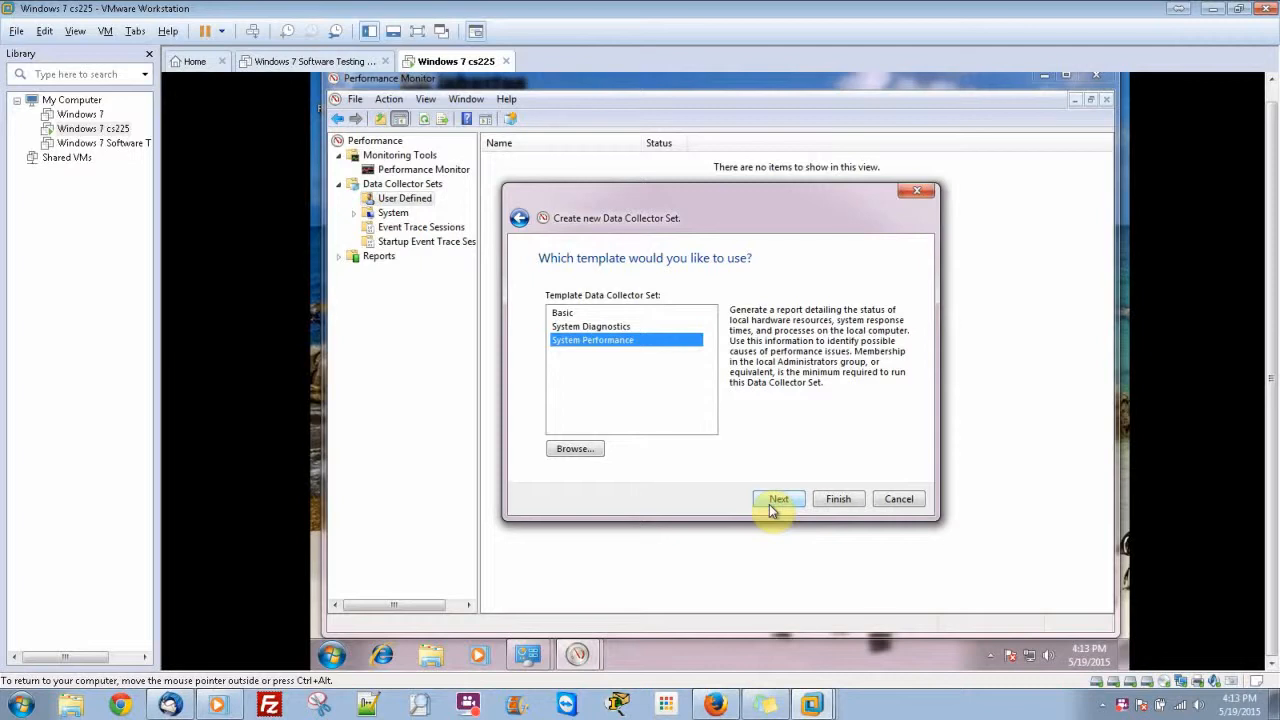
Base the set on the Basic template, keep the default root directory and finish with the option to open its properties
left_click(564, 313)
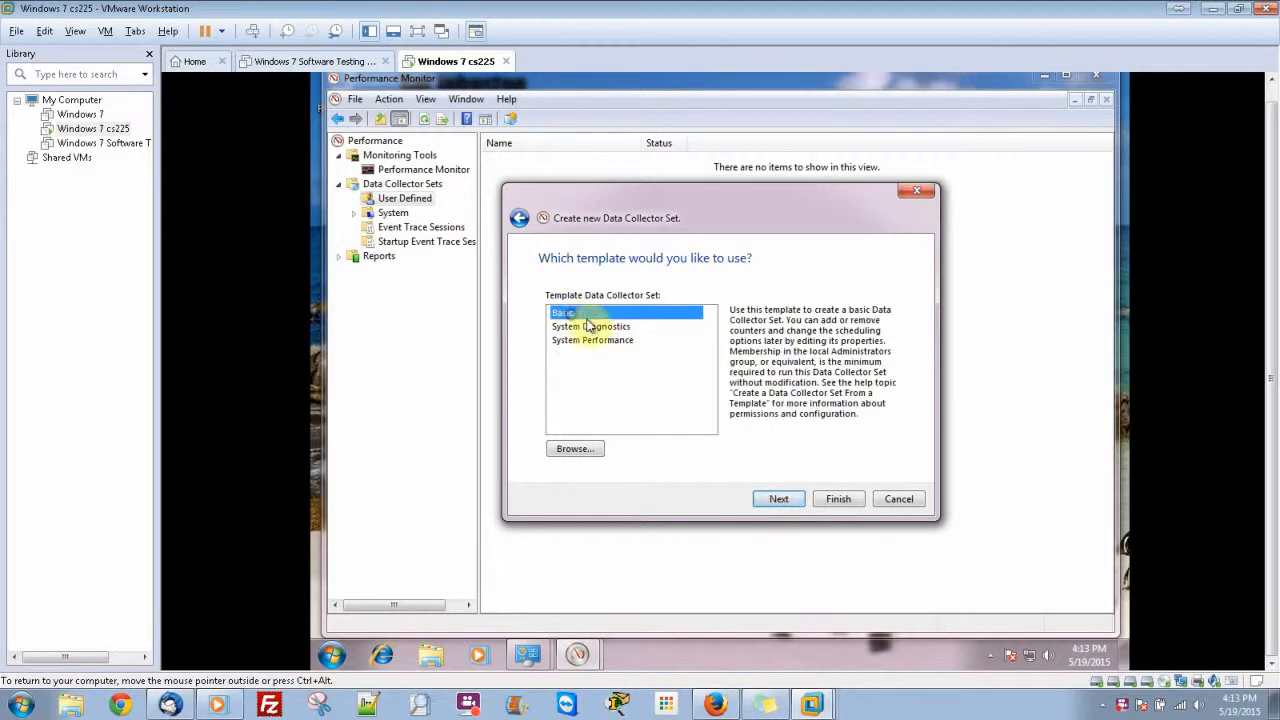
left_click(779, 501)
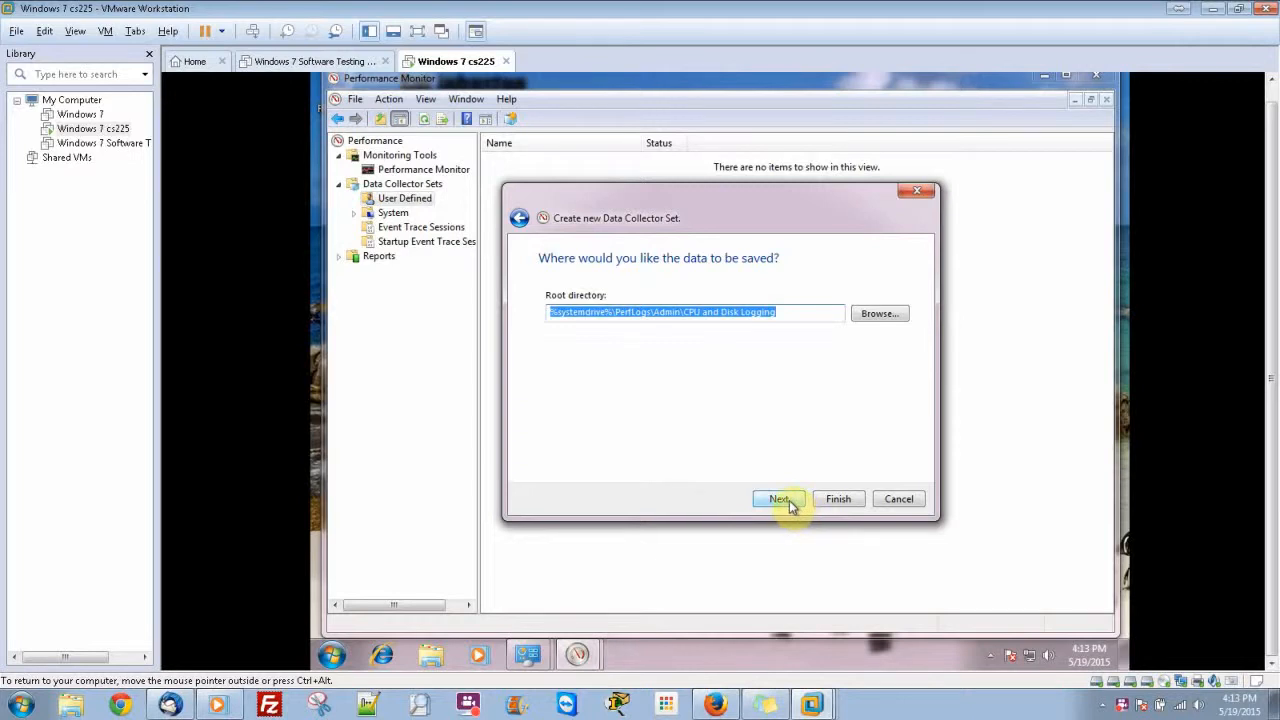
left_click(780, 500)
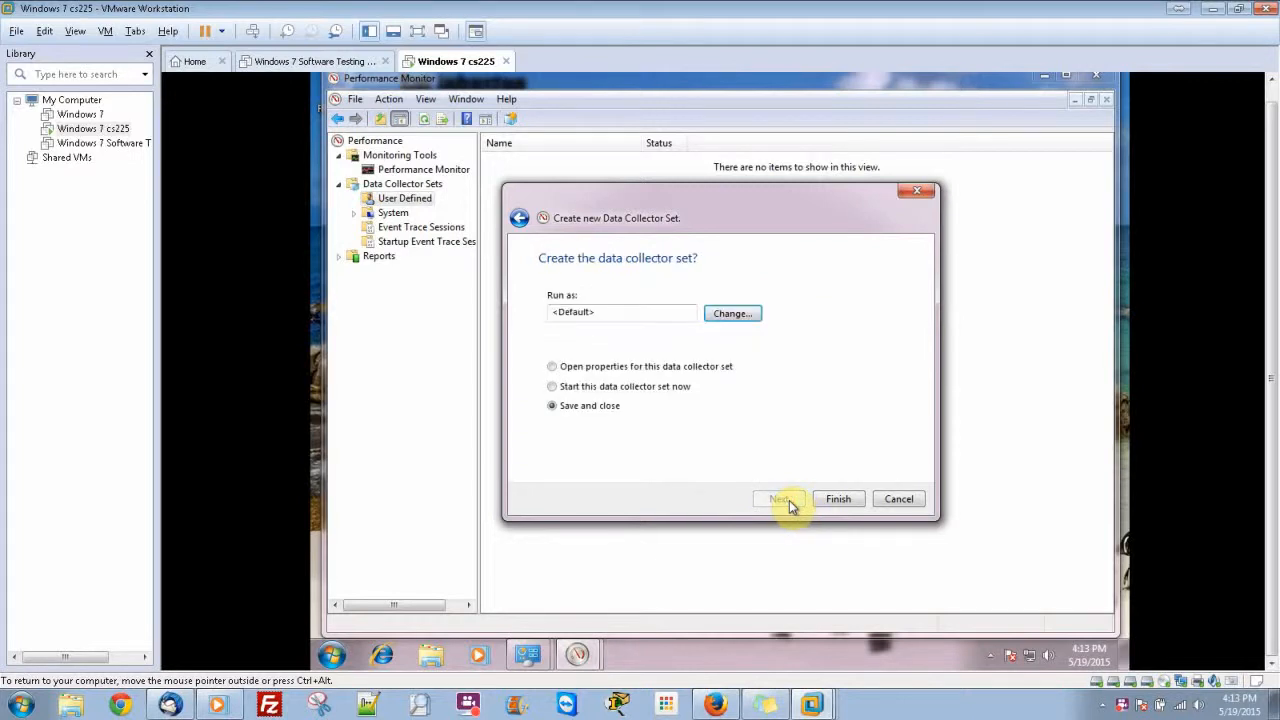
left_click(573, 367)
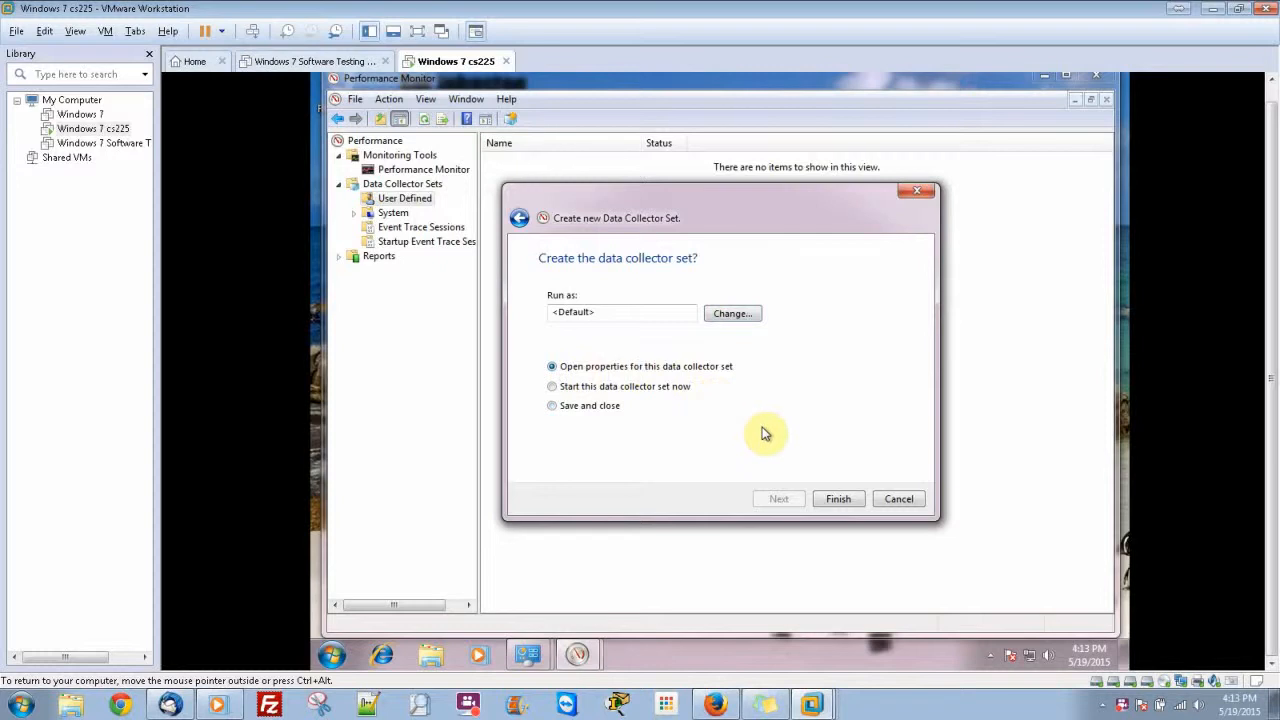
left_click(839, 499)
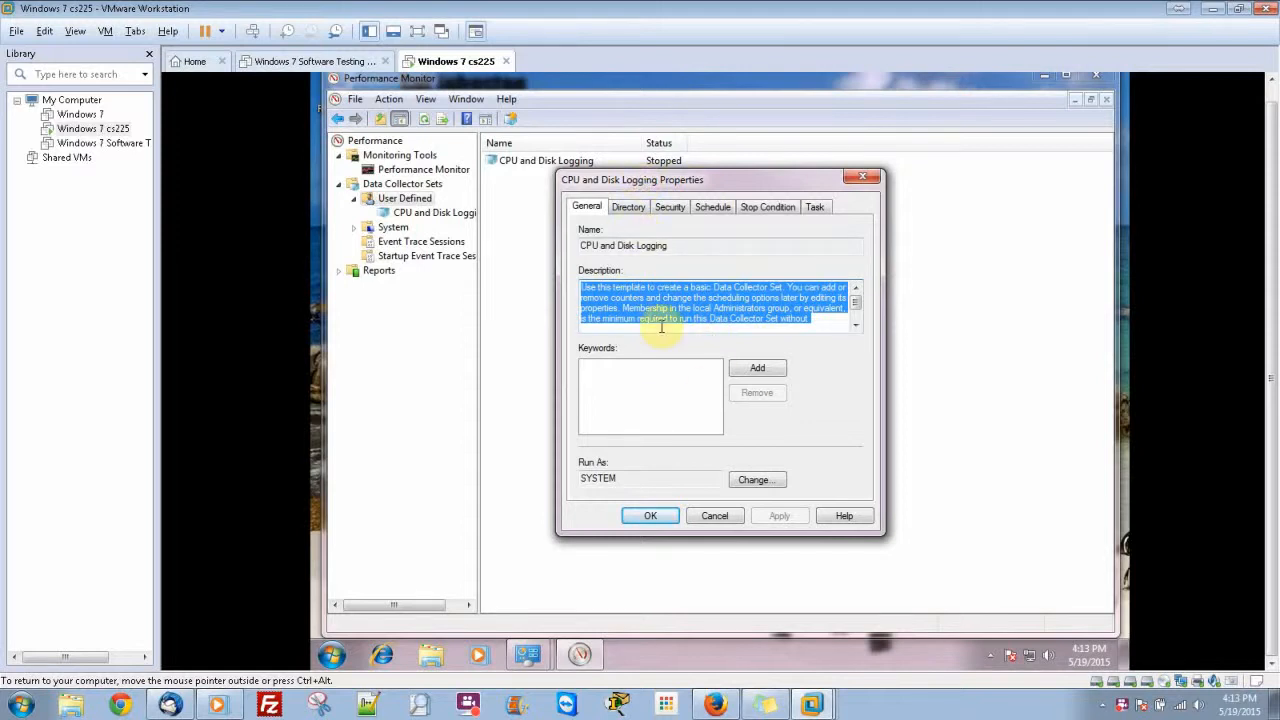
Review the set's directory and stop condition properties, and accept them as they are
left_click(636, 208)
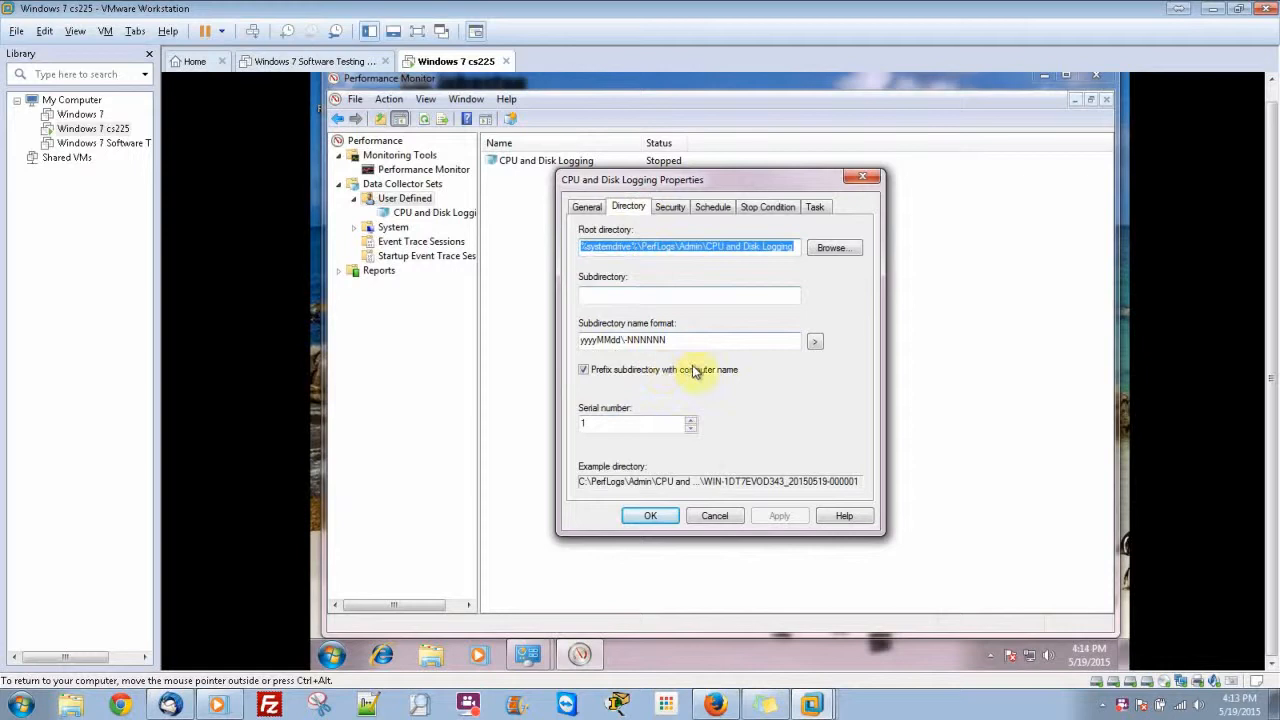
left_click(748, 212)
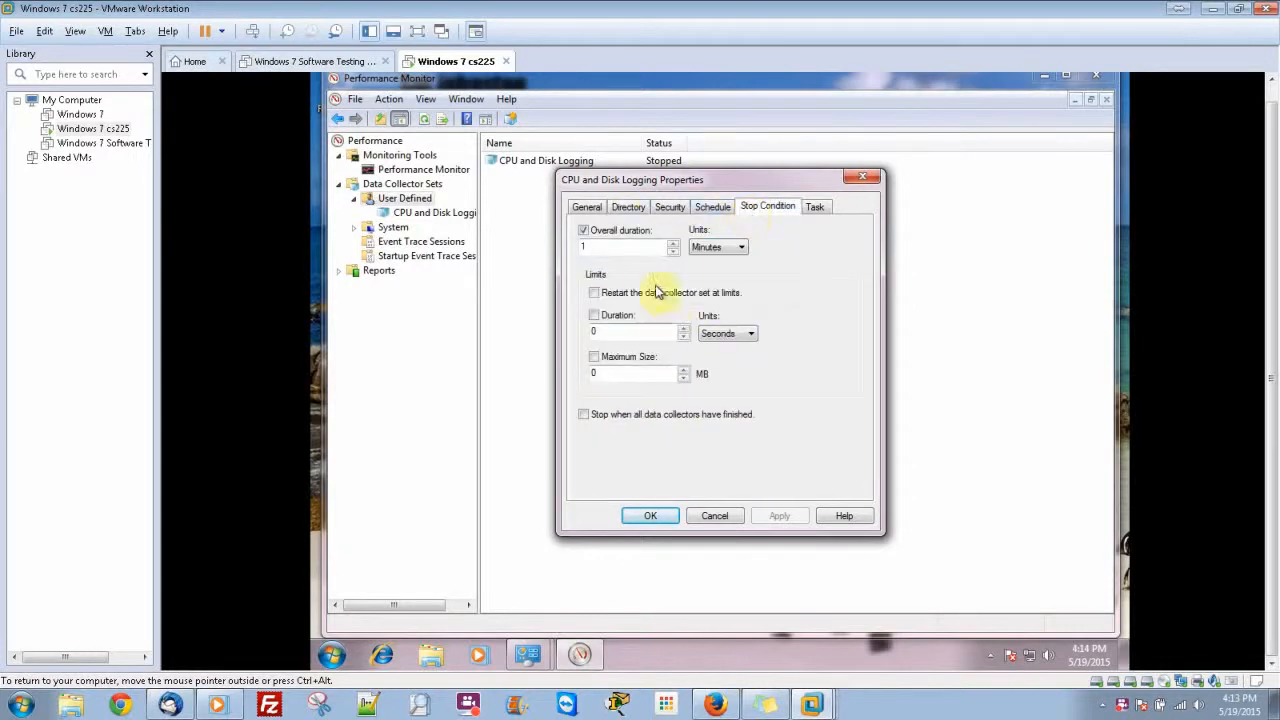
left_click(636, 516)
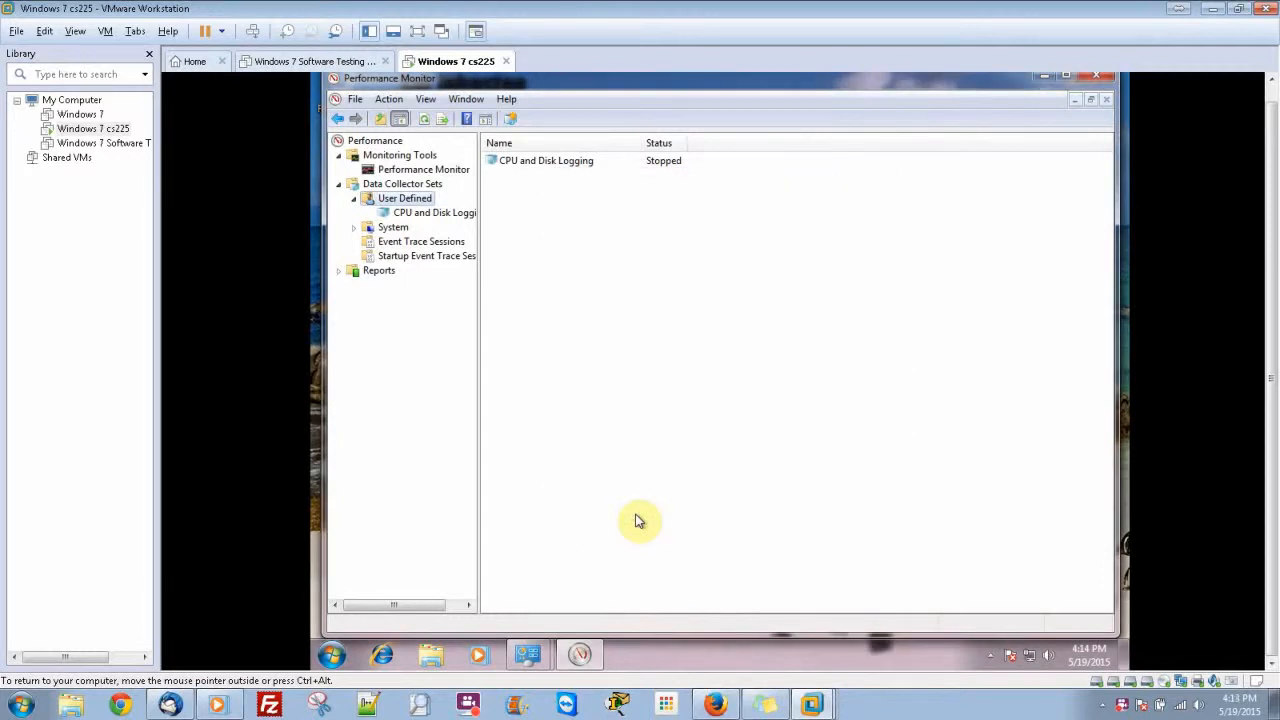
Add all PhysicalDisk counters for the _Total instance to the Performance Counter collector in the CPU and Disk Logging set
left_click(432, 214)
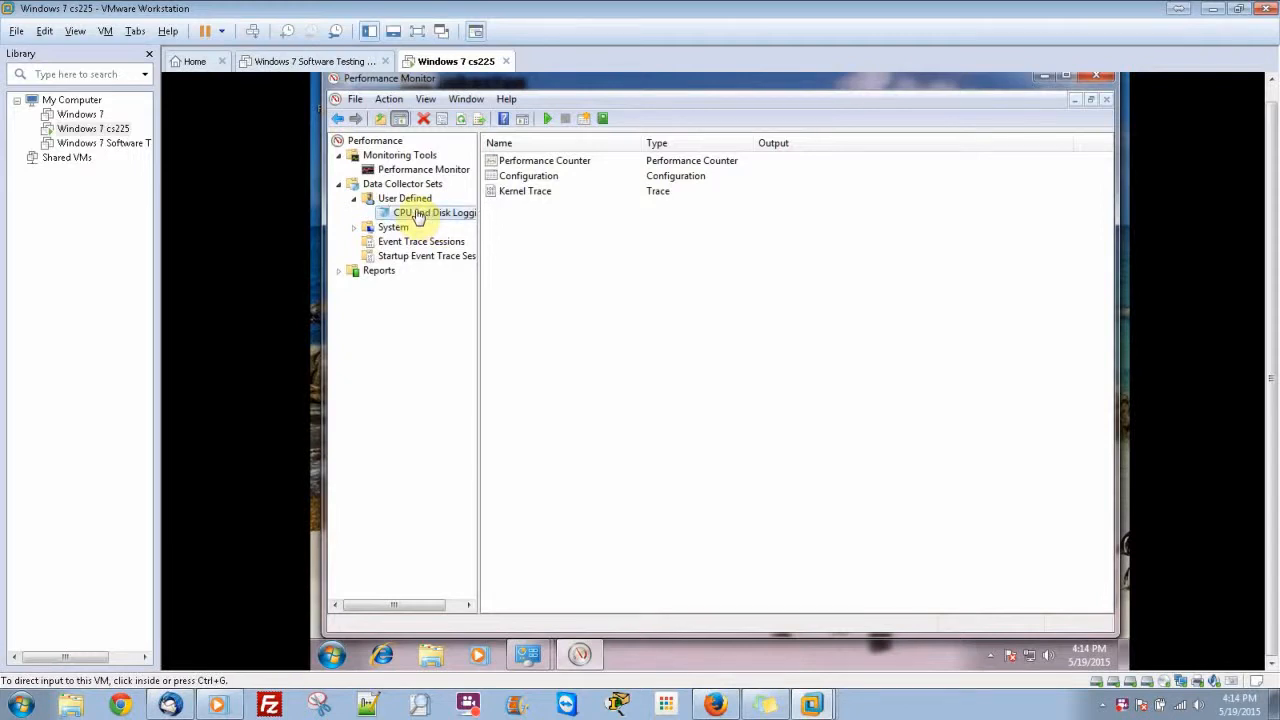
double_click(567, 165)
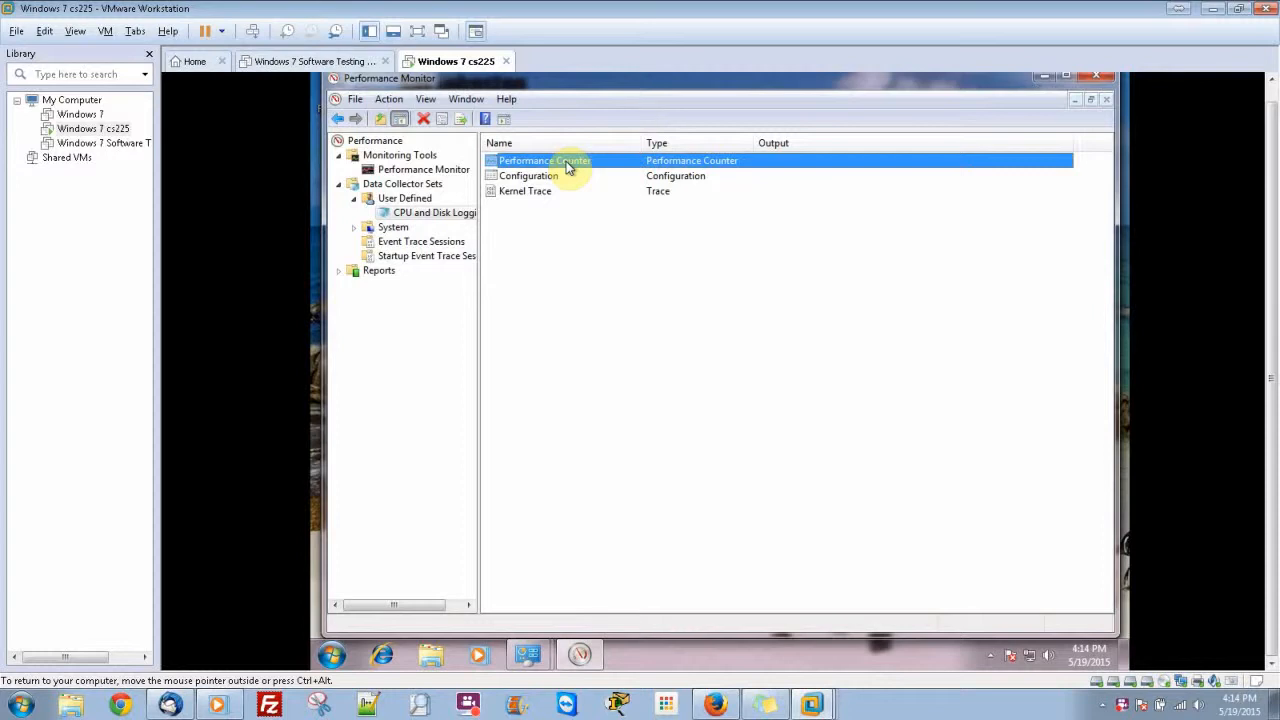
right_click(567, 166)
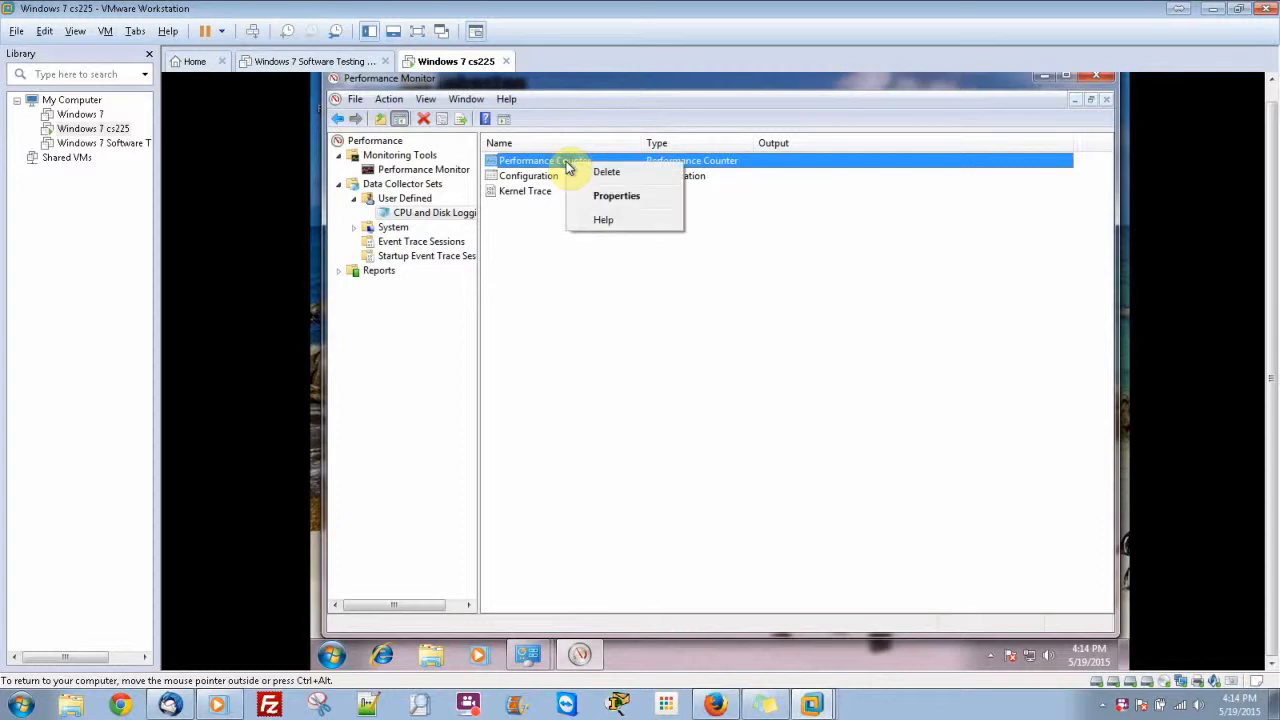
left_click(620, 196)
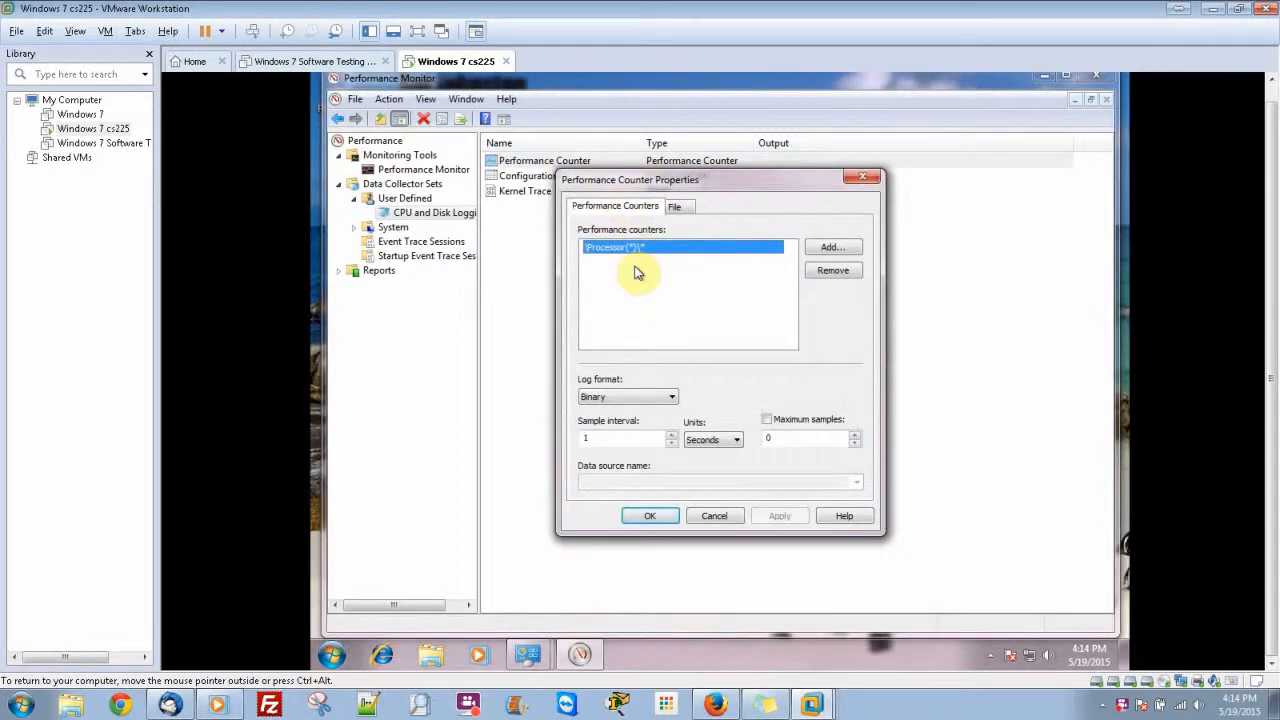
left_click(838, 247)
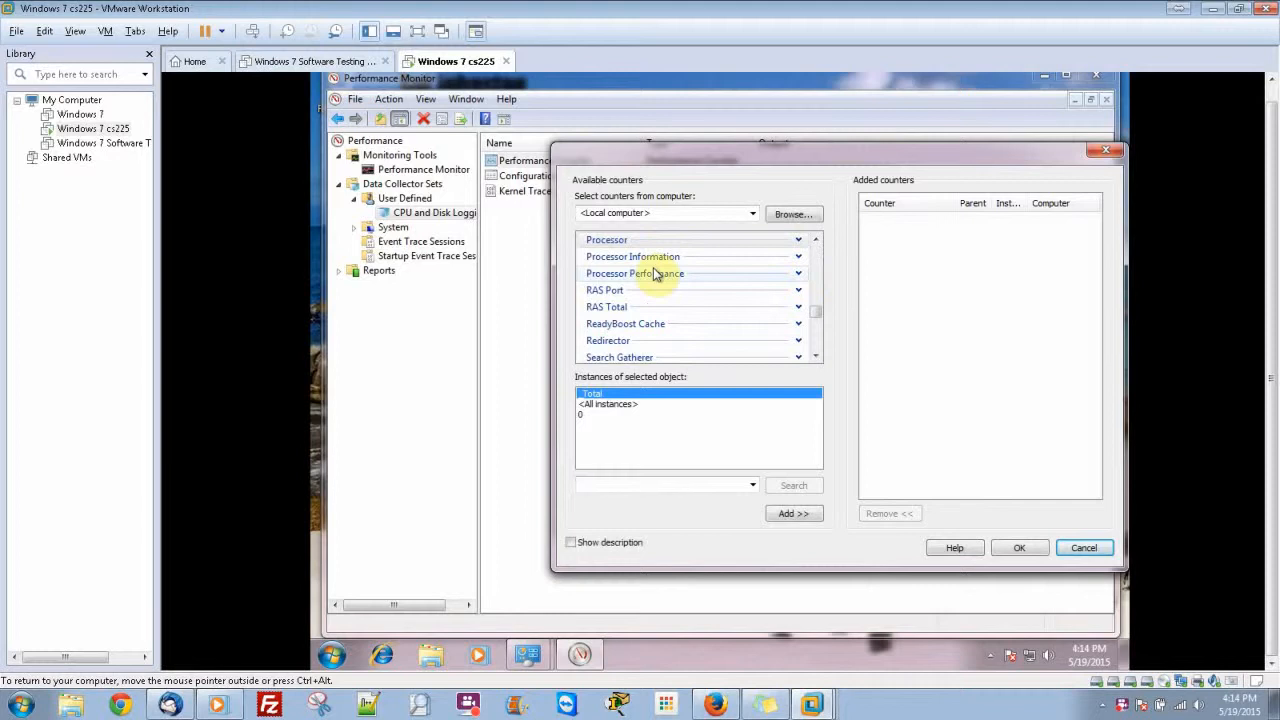
left_click(817, 278)
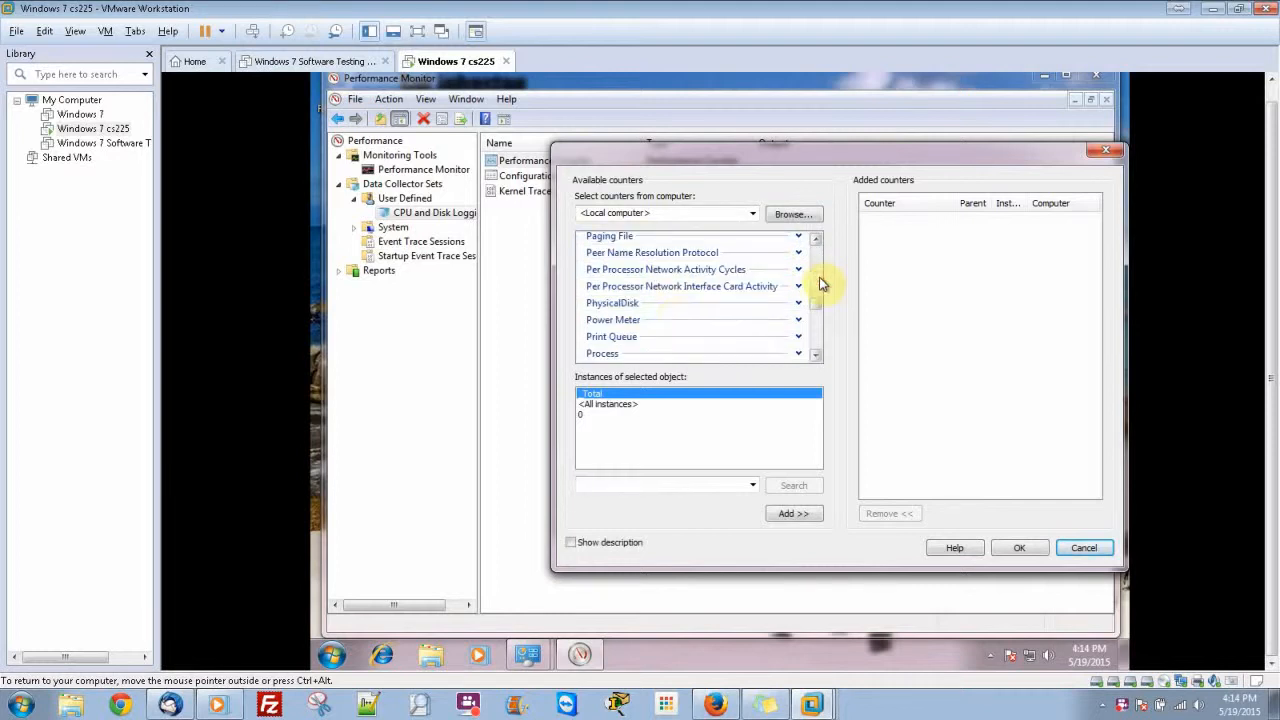
left_click(797, 306)
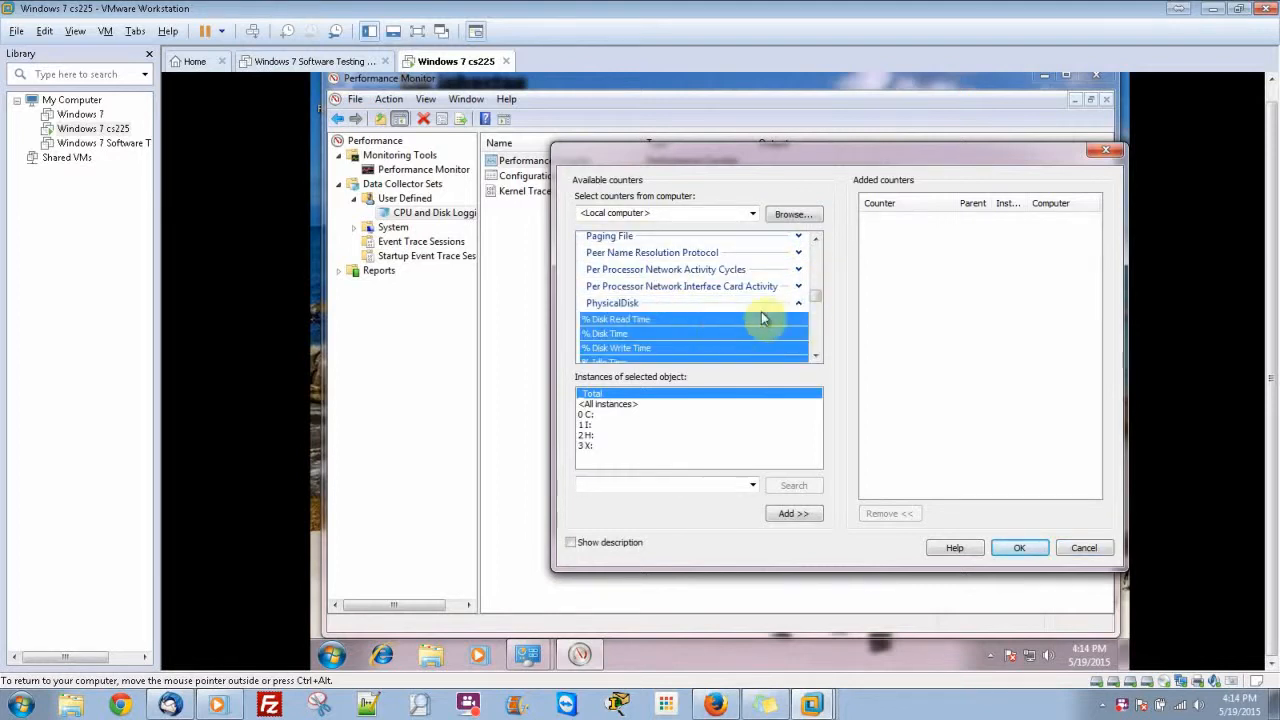
left_click(817, 311)
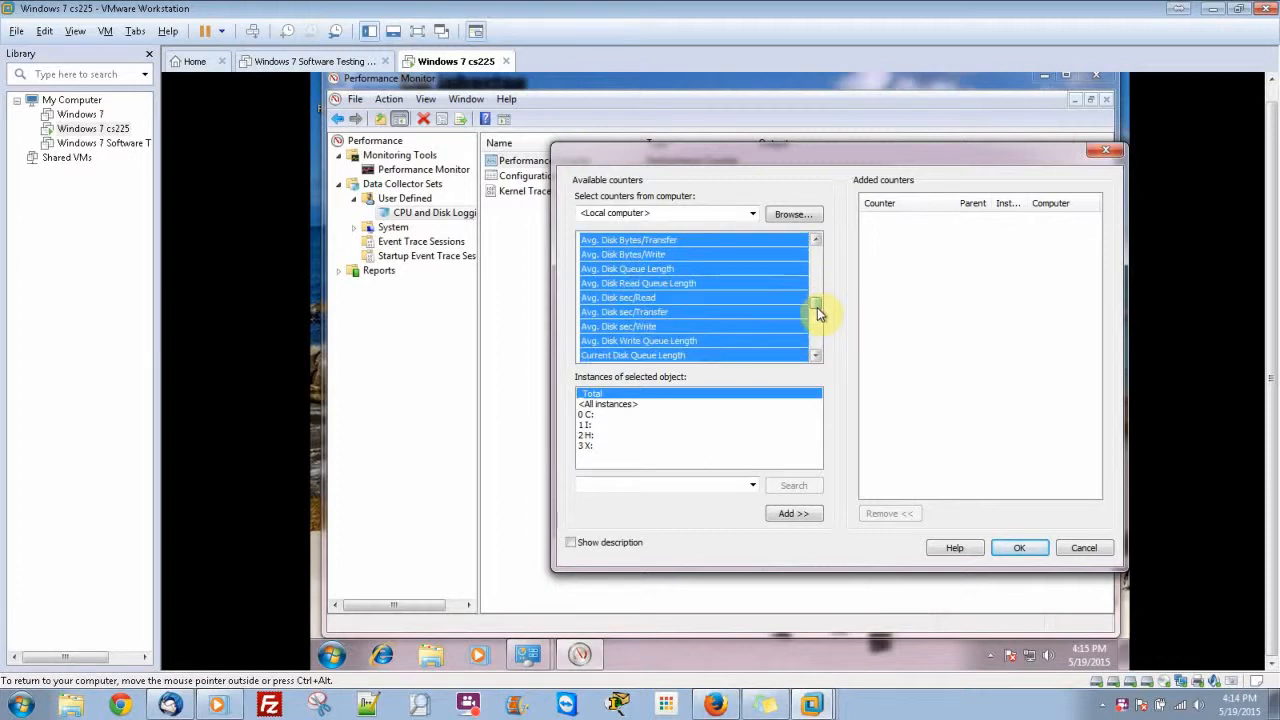
left_click(817, 311)
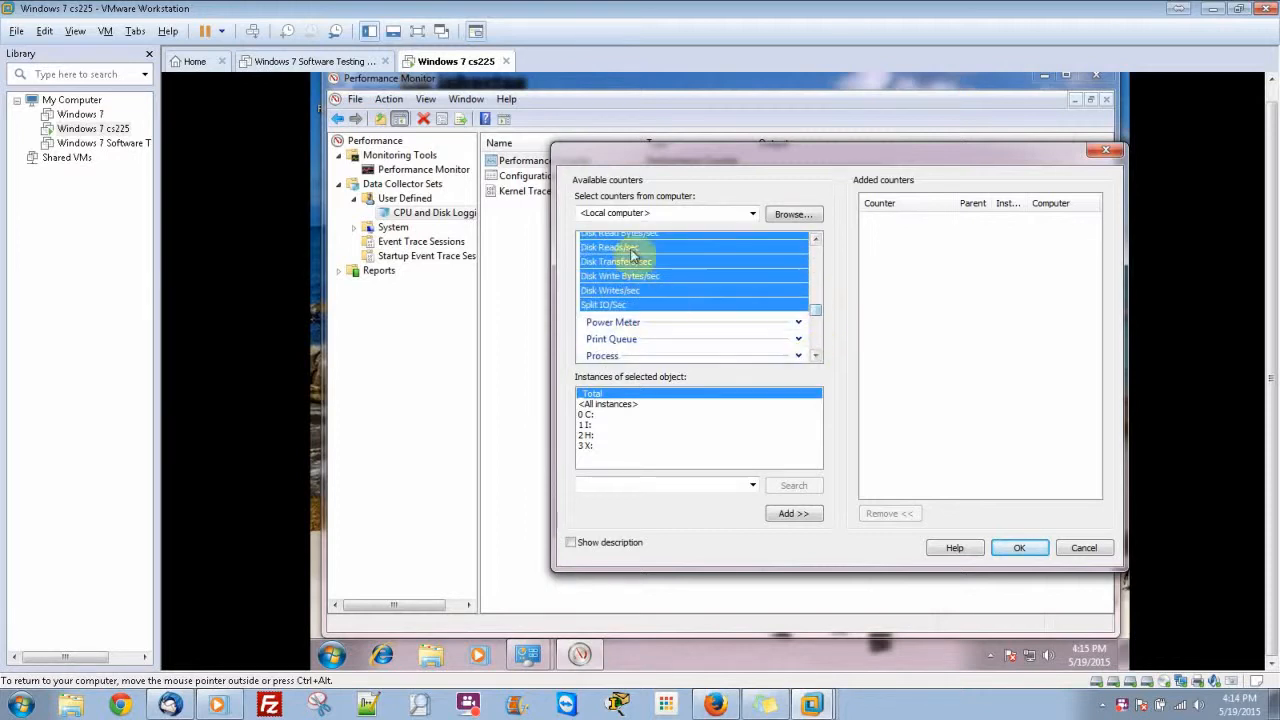
left_click(787, 516)
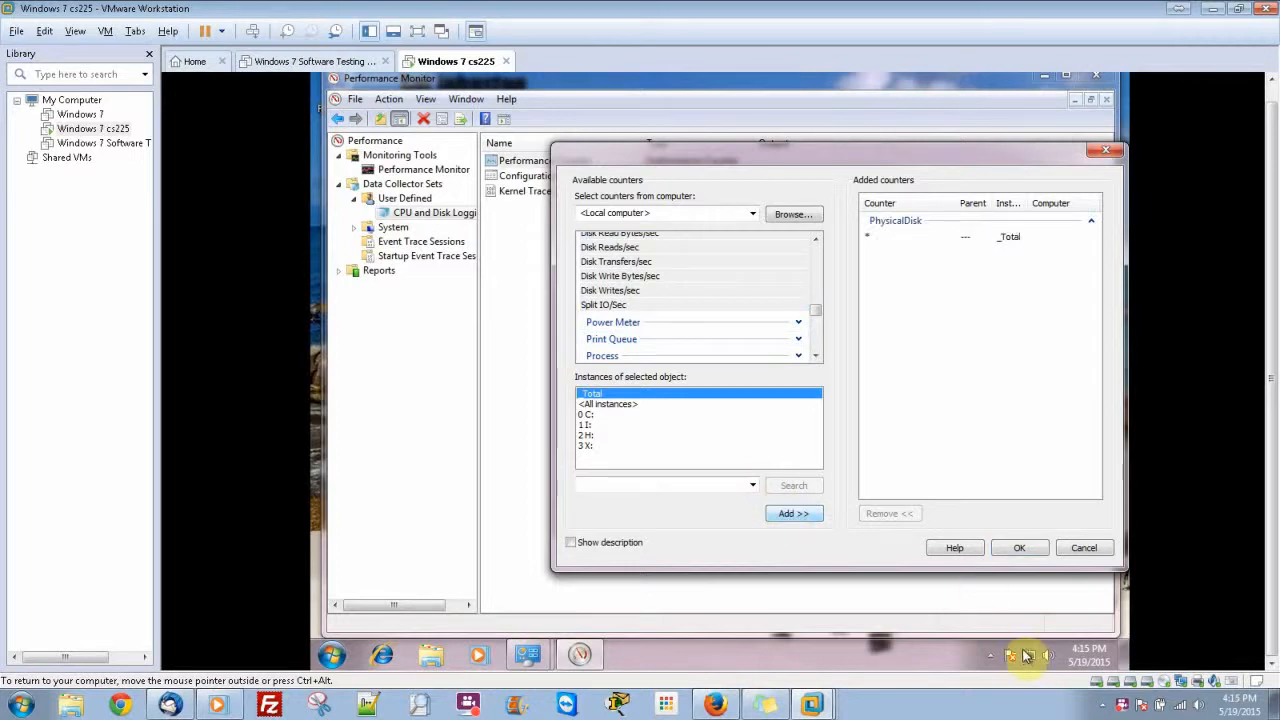
left_click(1012, 548)
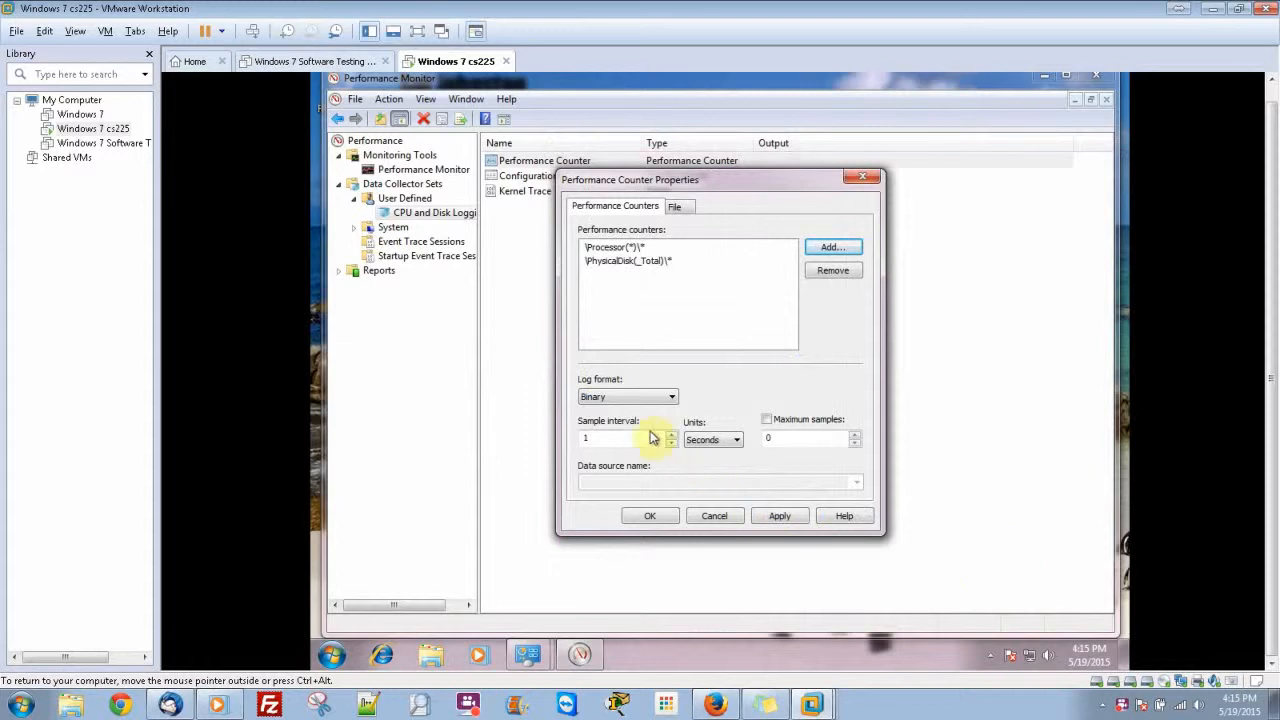
left_click(648, 518)
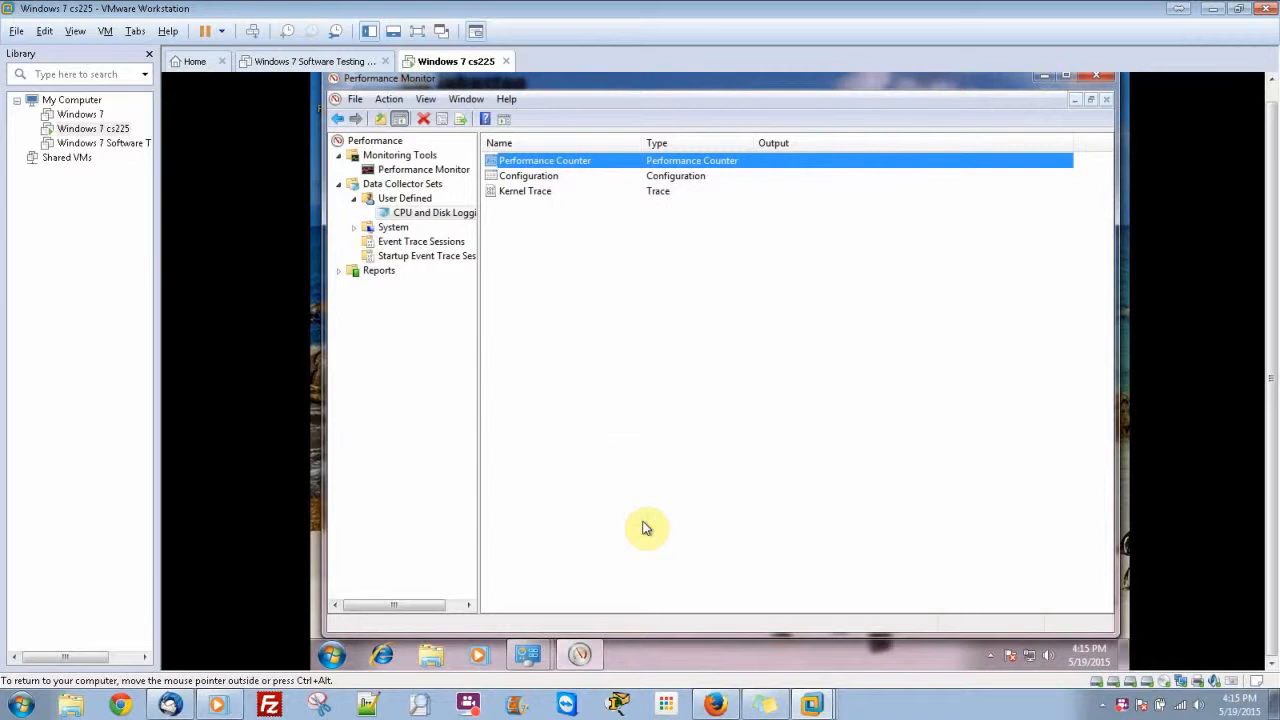
Start the CPU and Disk Logging data collector set and let it run
left_click(418, 199)
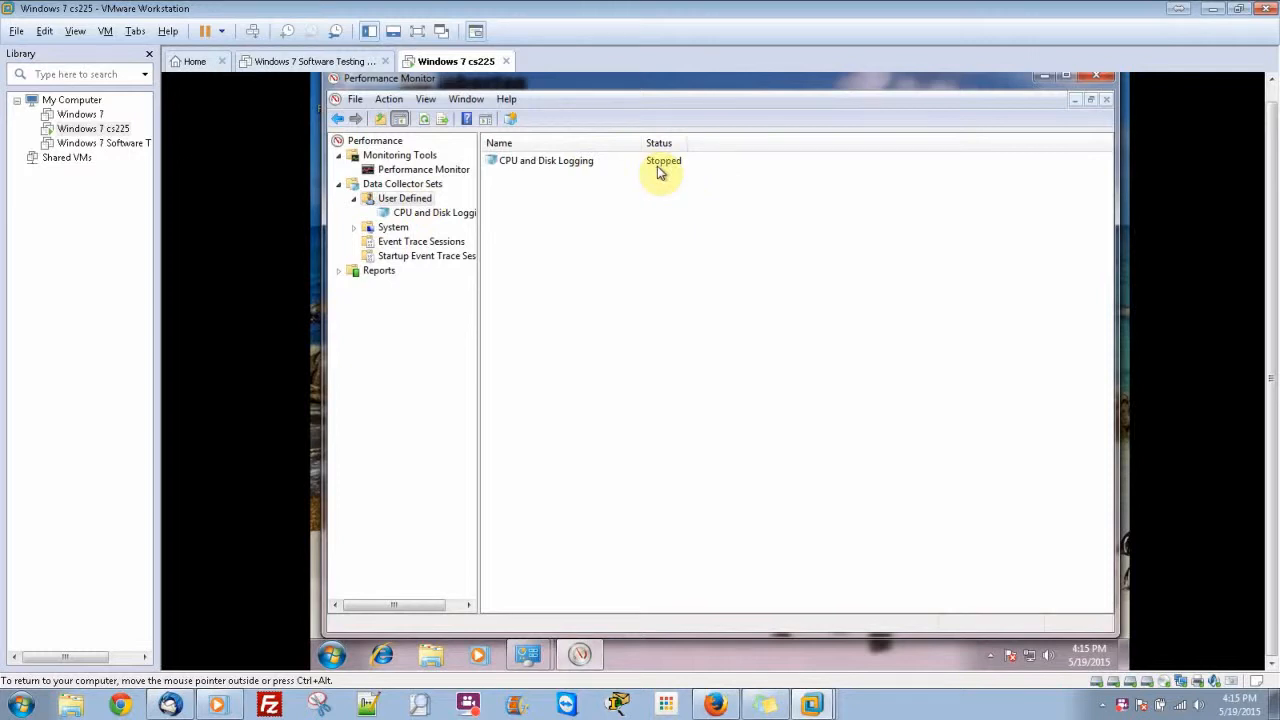
left_click(415, 219)
right_click(418, 225)
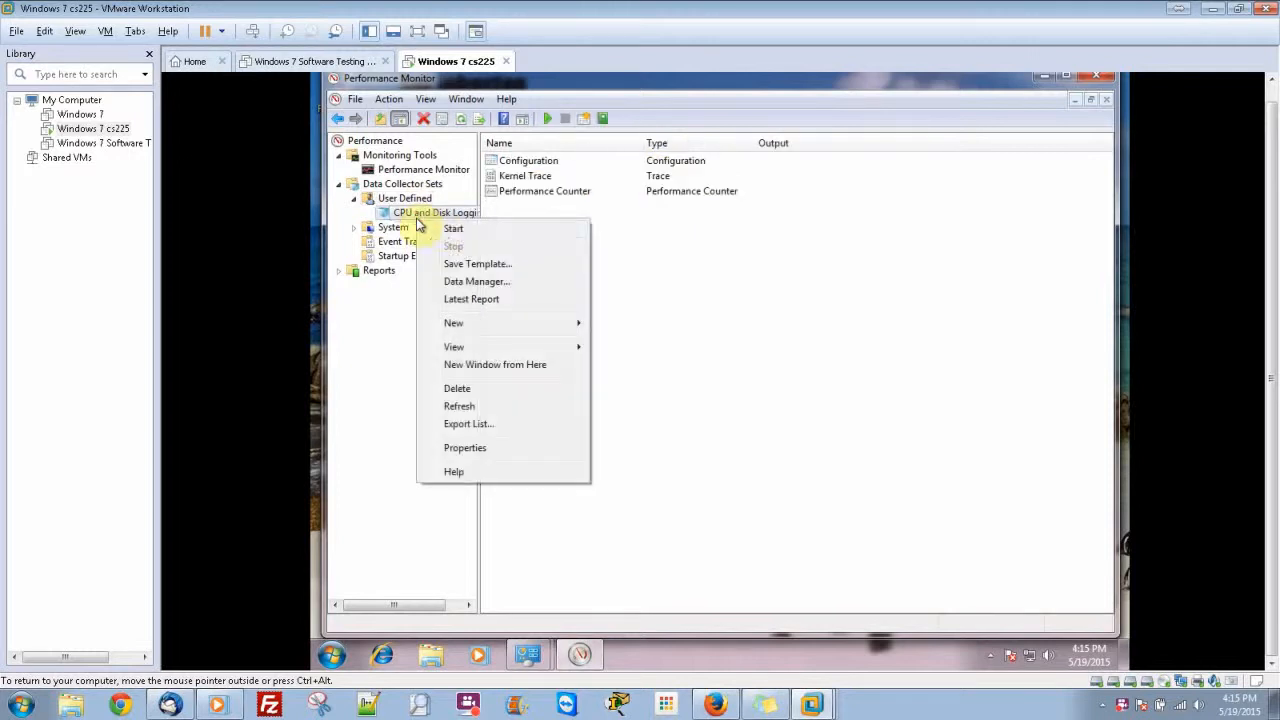
left_click(452, 229)
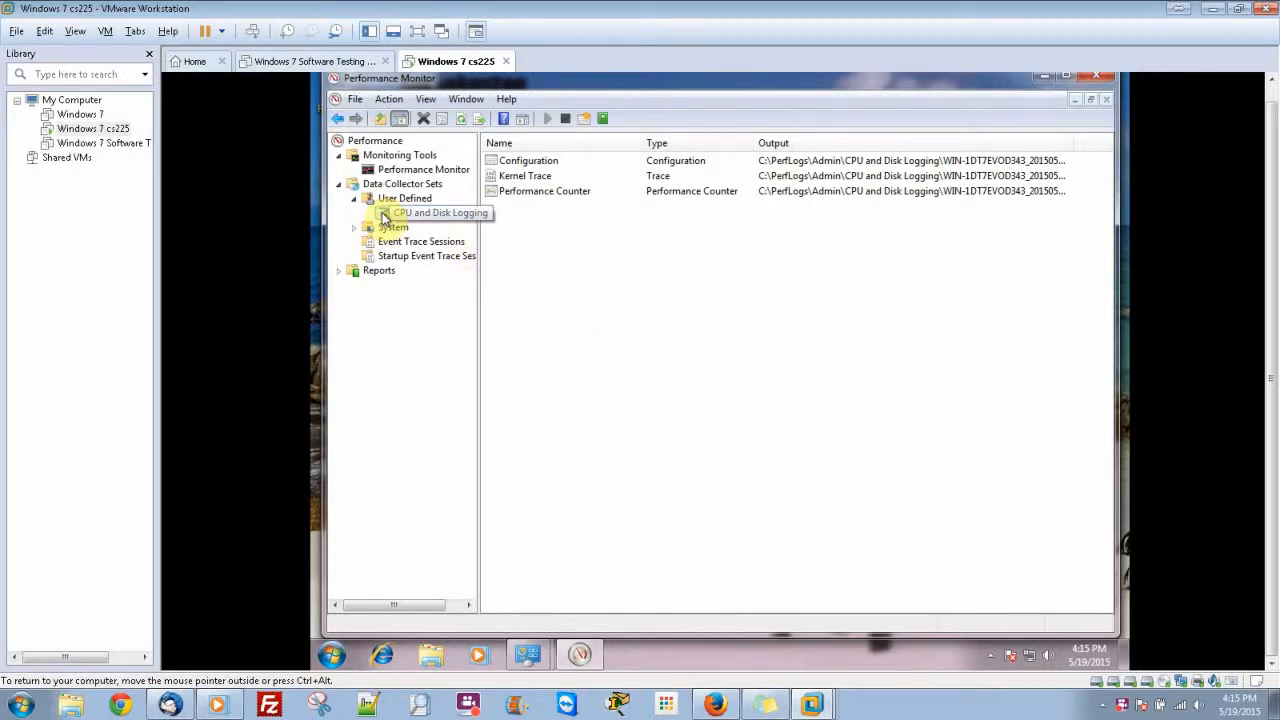
left_click(551, 120)
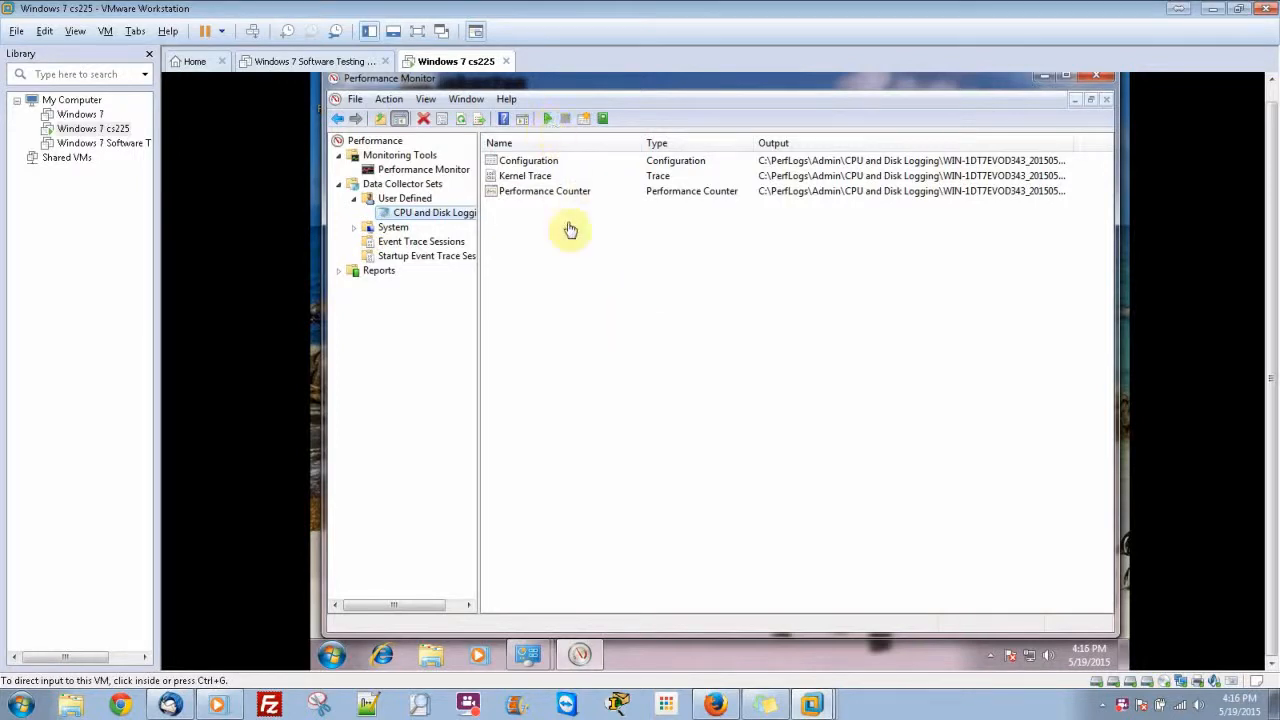
left_click(588, 286)
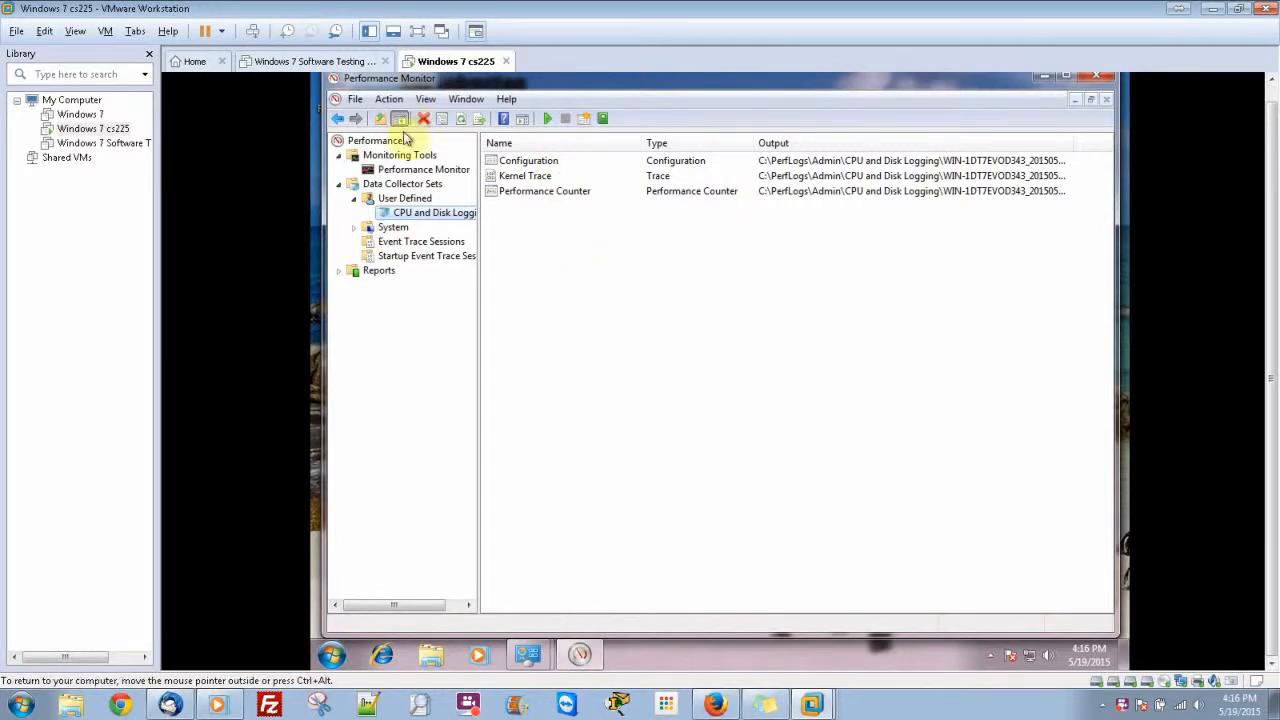
Open the Performance Monitor graph's log data source settings and switch the source from current activity to log files
left_click(410, 170)
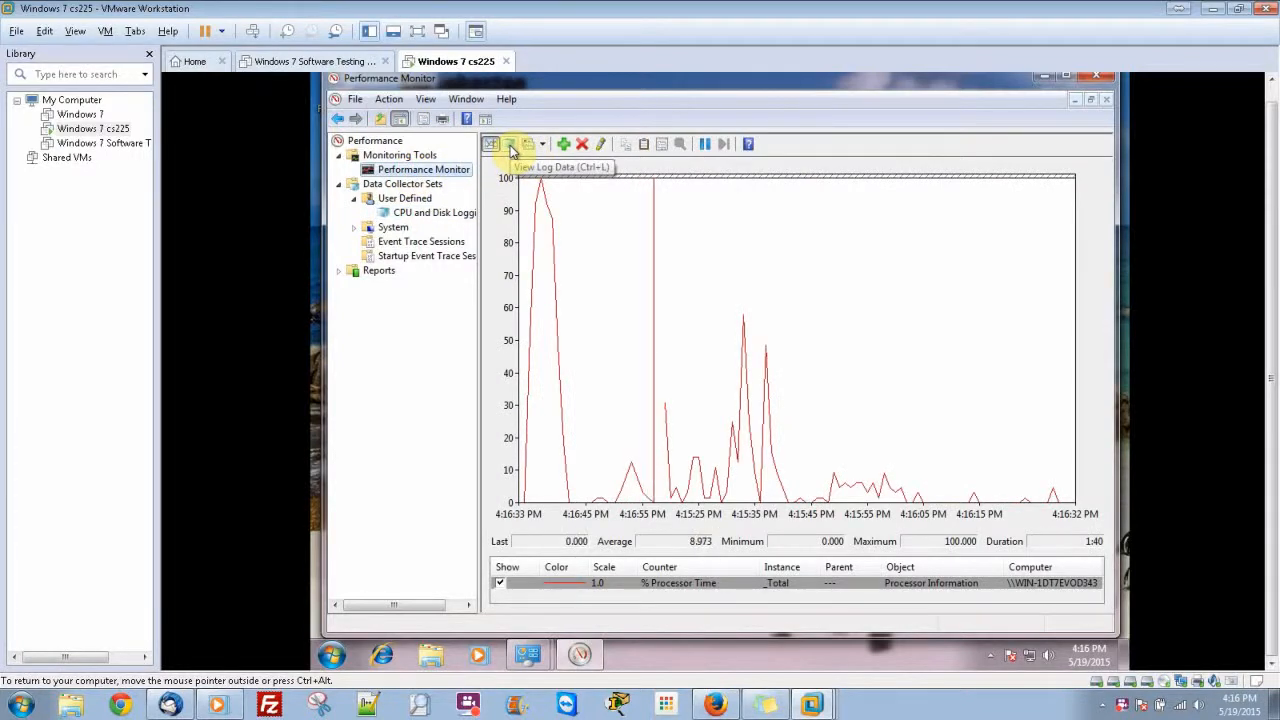
left_click(511, 145)
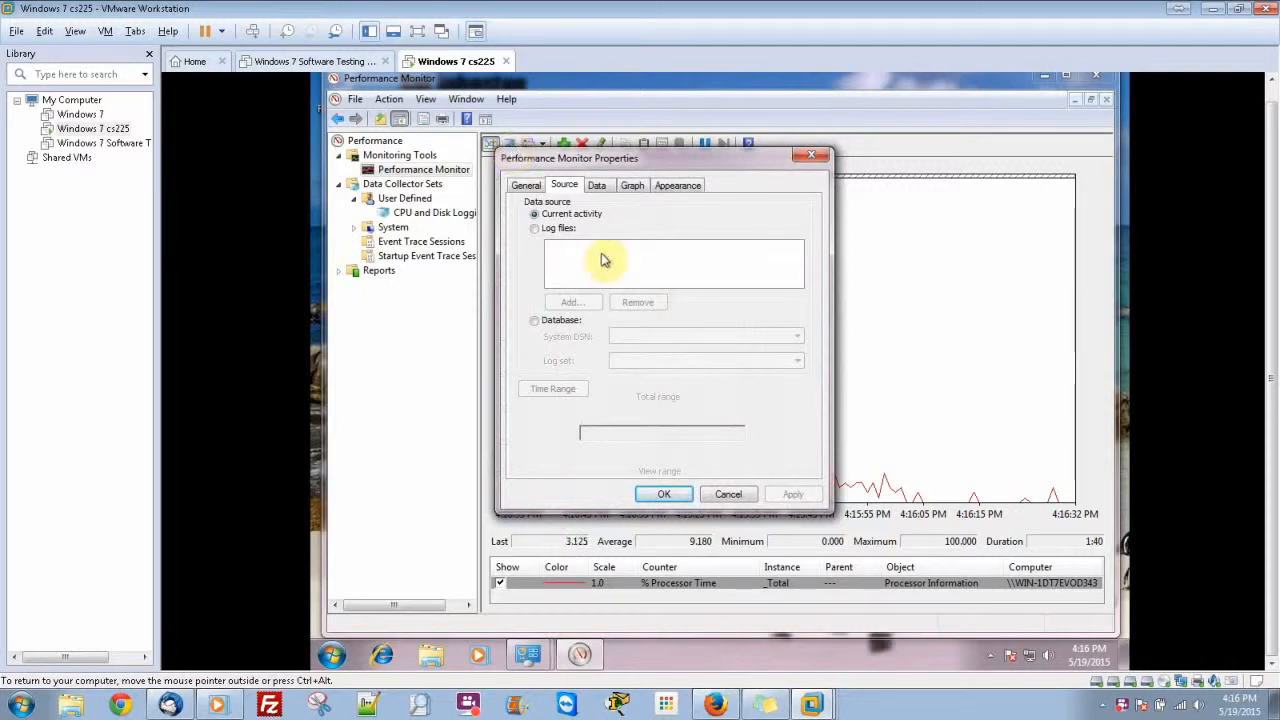
left_click(557, 230)
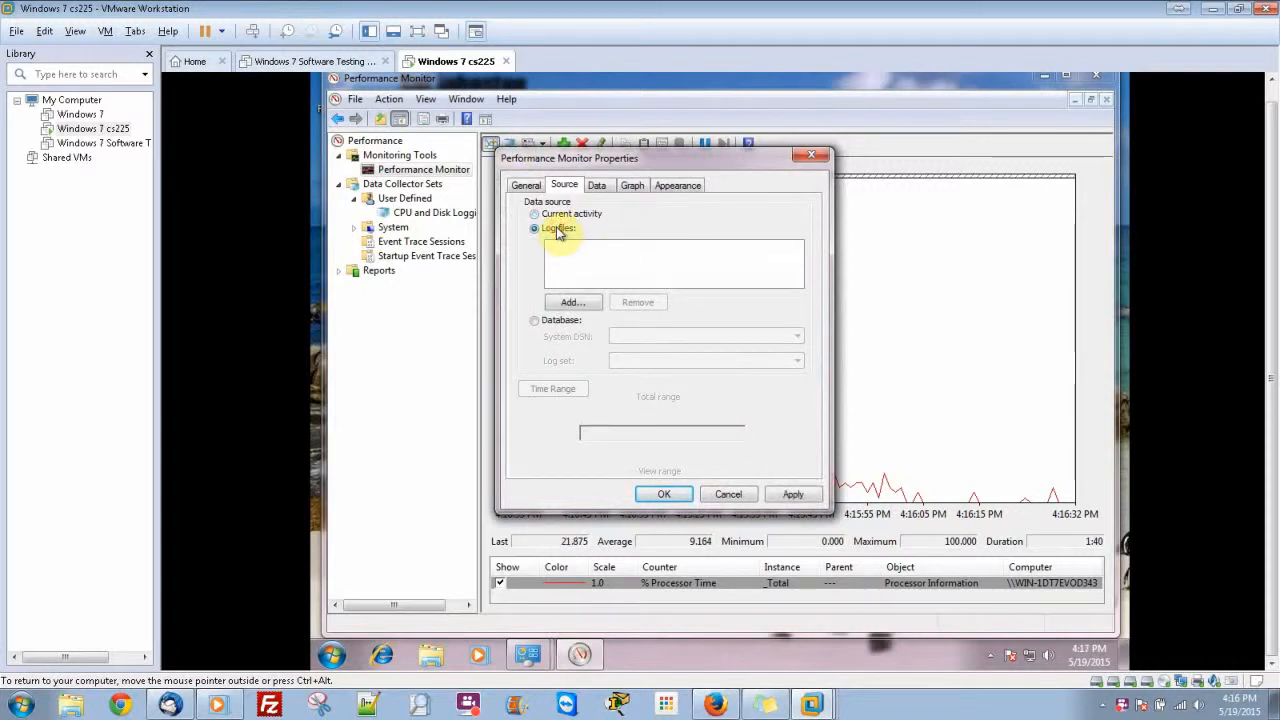
left_click(573, 302)
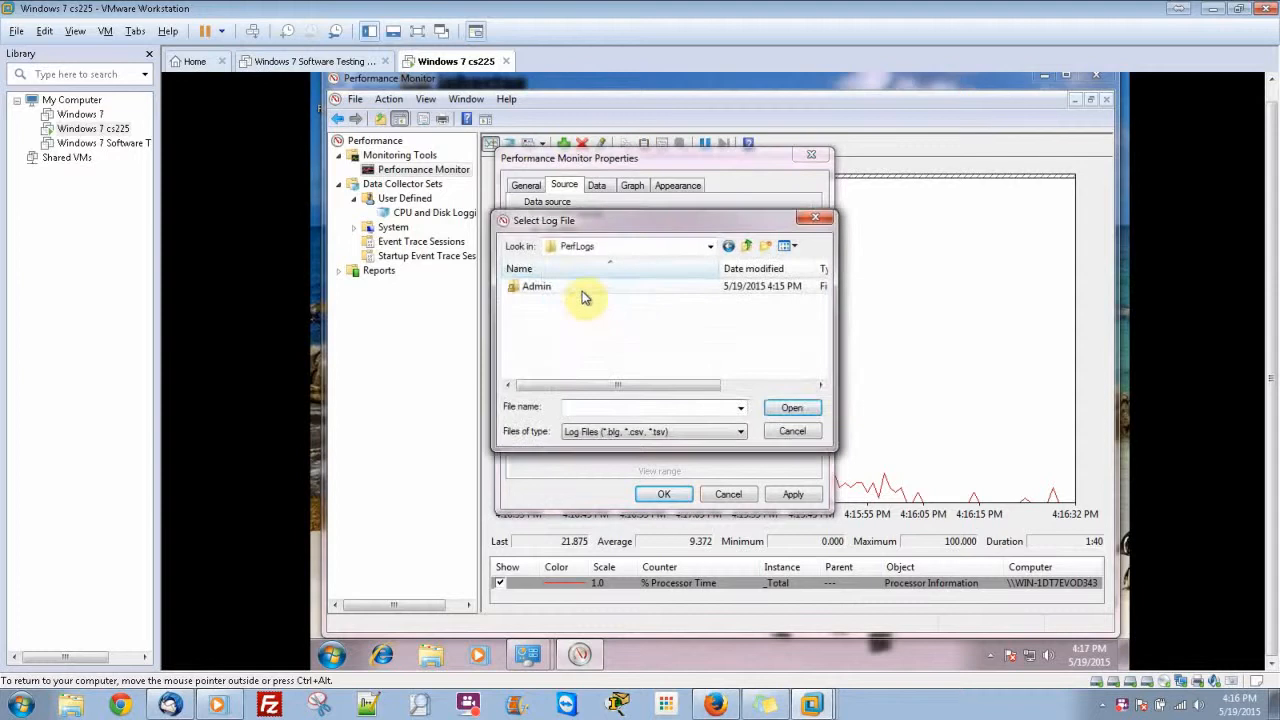
double_click(580, 288)
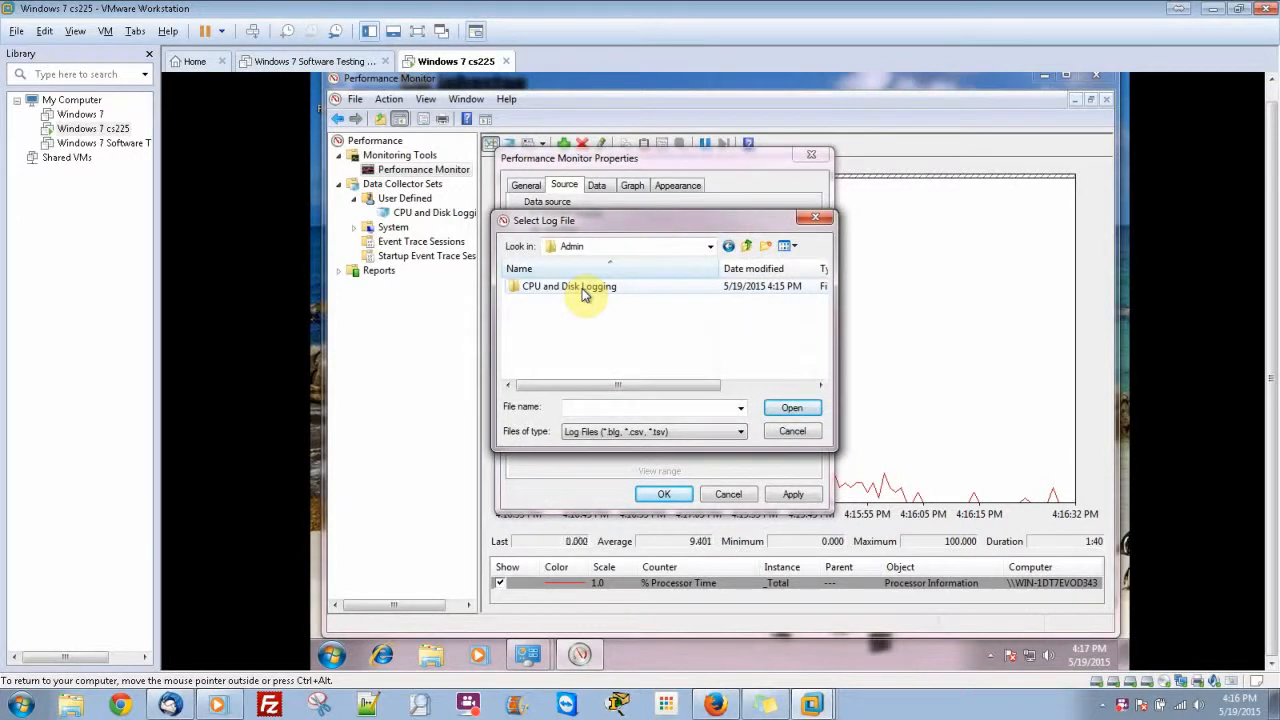
double_click(585, 288)
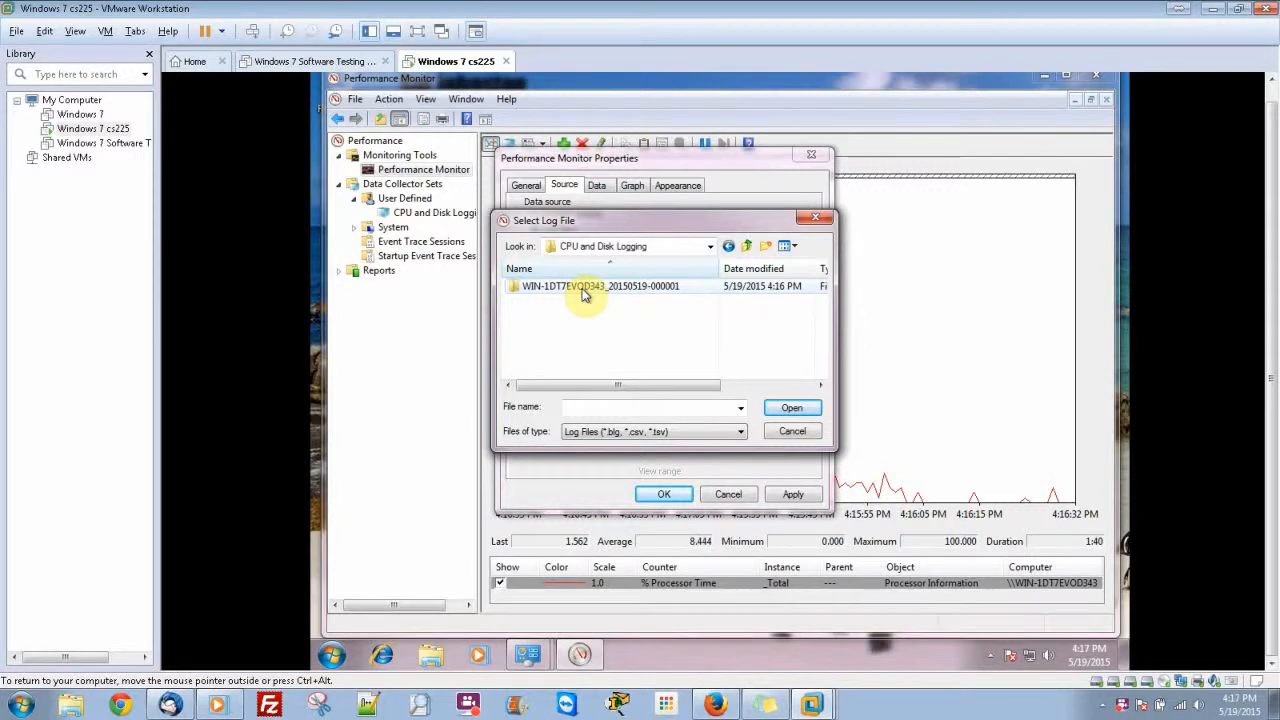
double_click(584, 287)
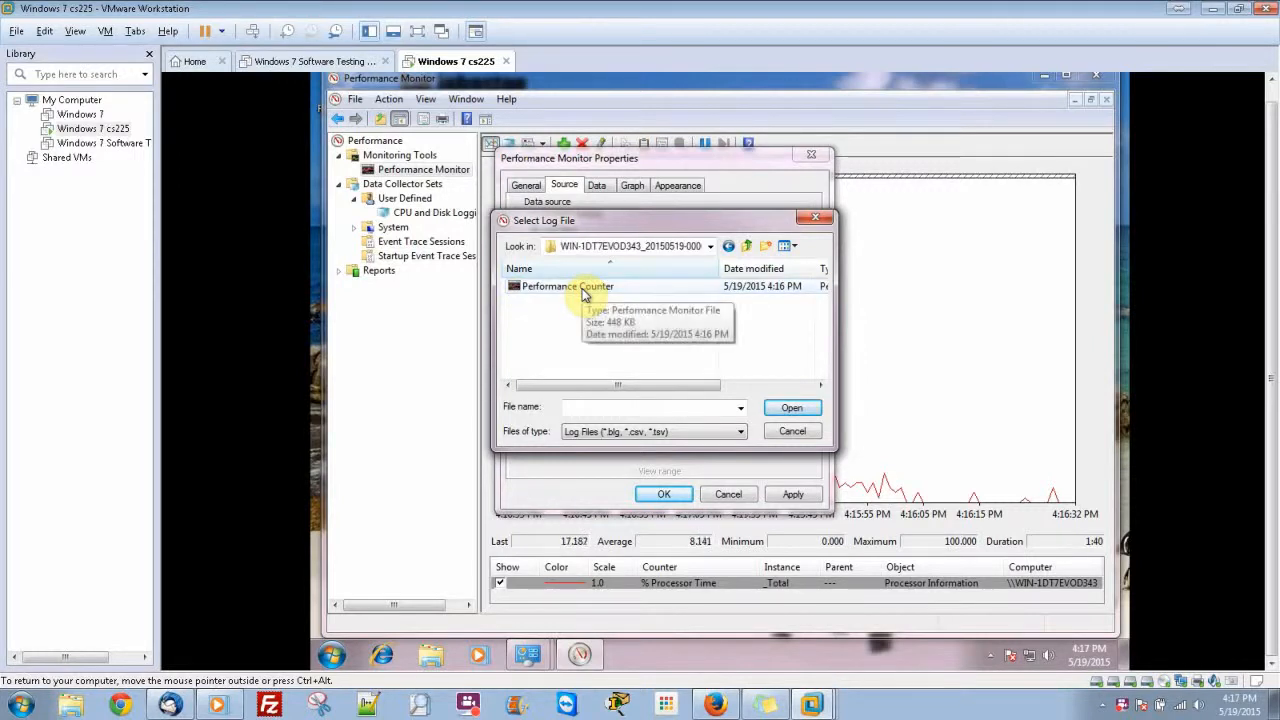
left_click(584, 288)
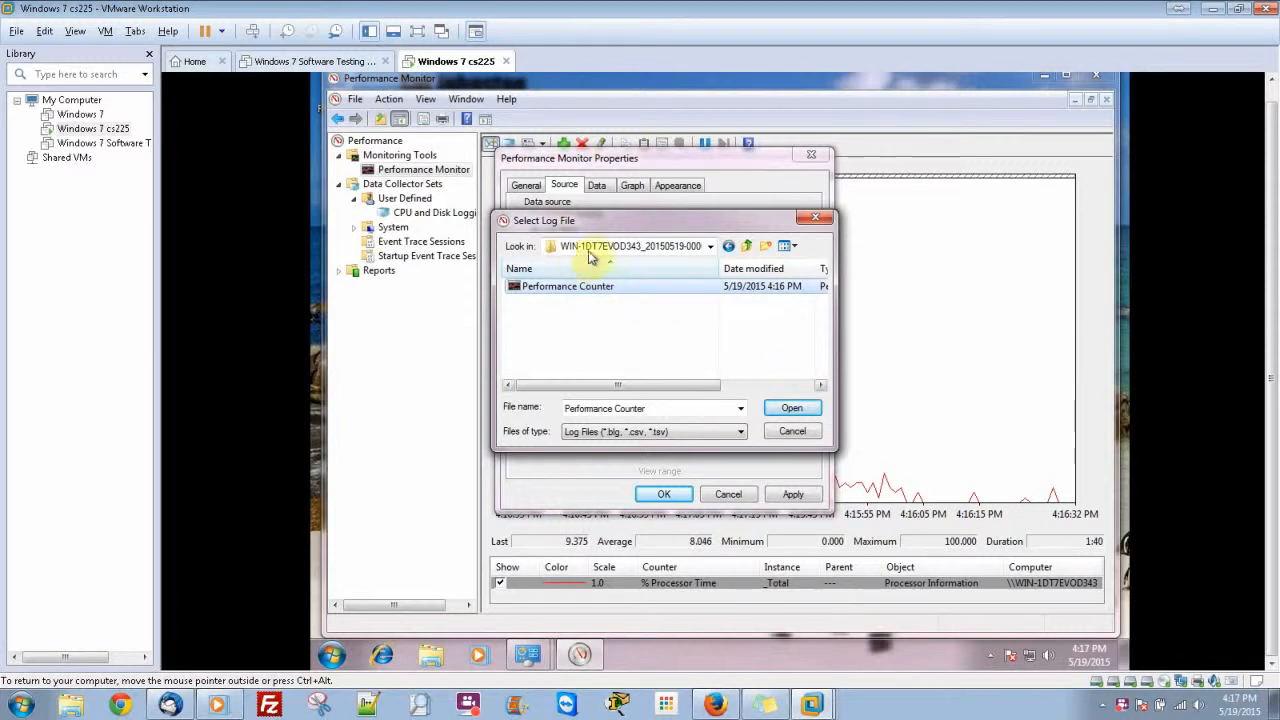
left_click(787, 408)
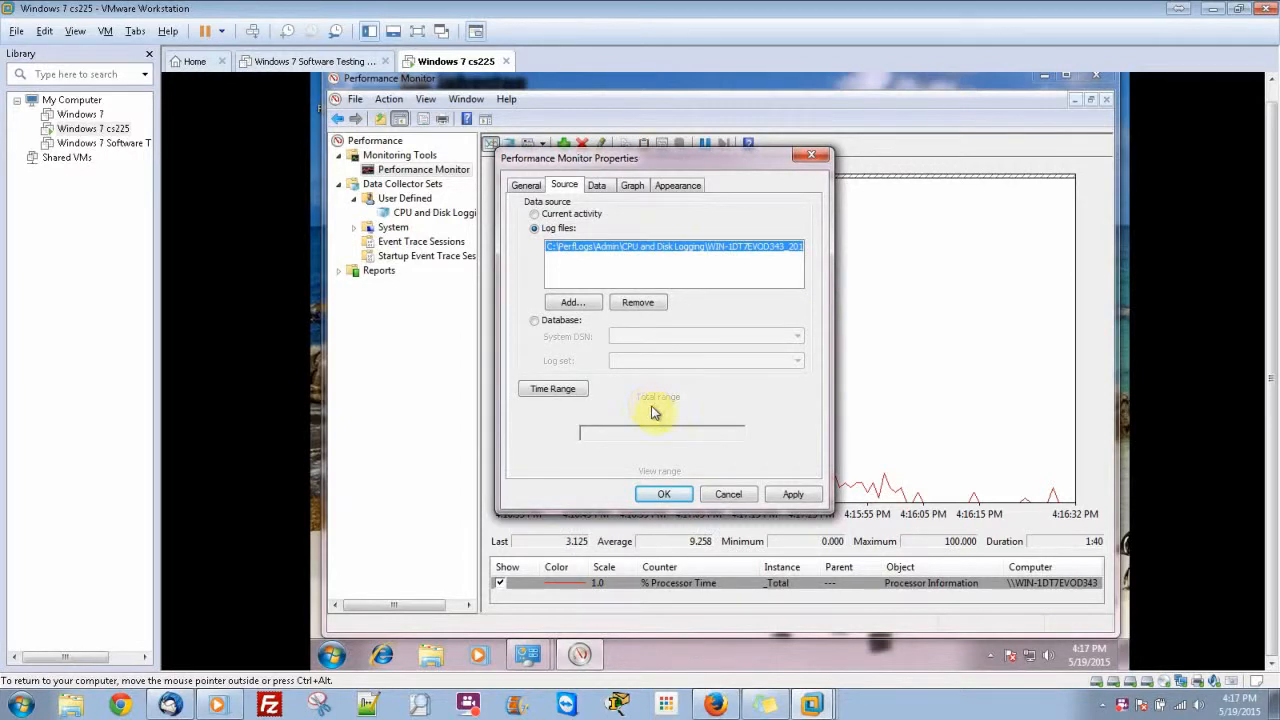
left_click(553, 389)
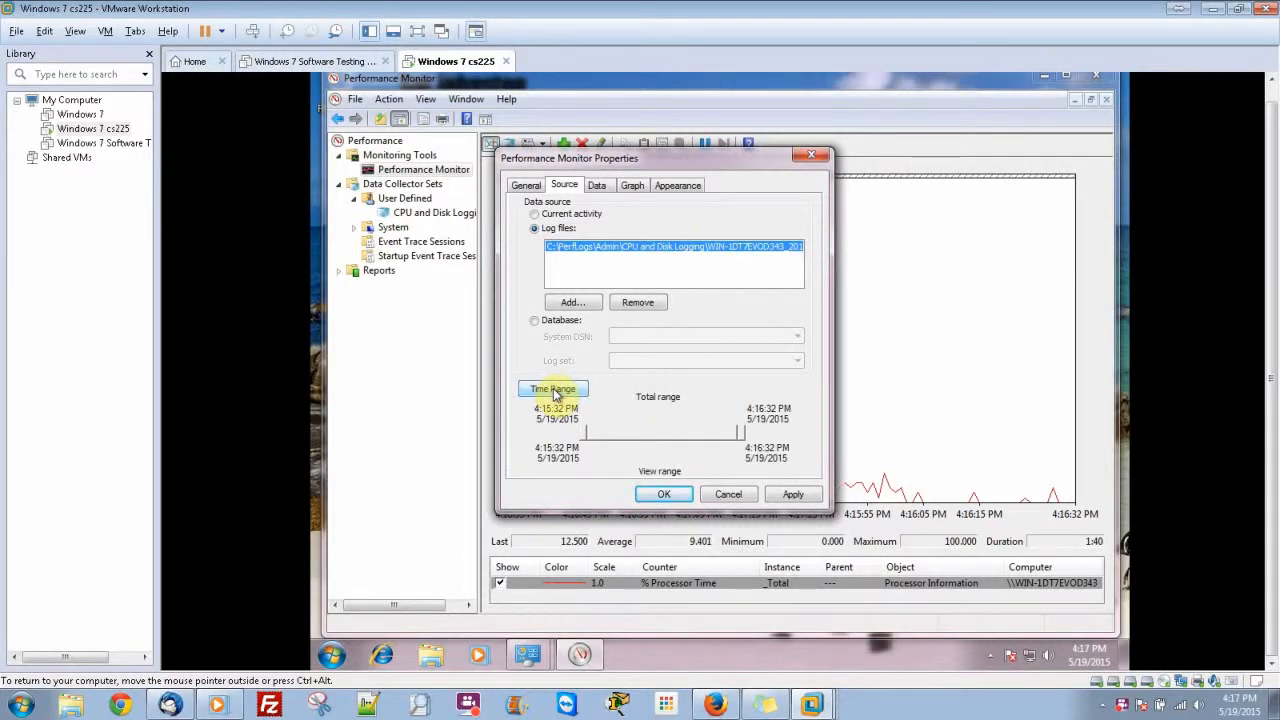
Add the PhysicalDisk % Idle Time counter for the _Total instance to the graph's data
left_click(598, 186)
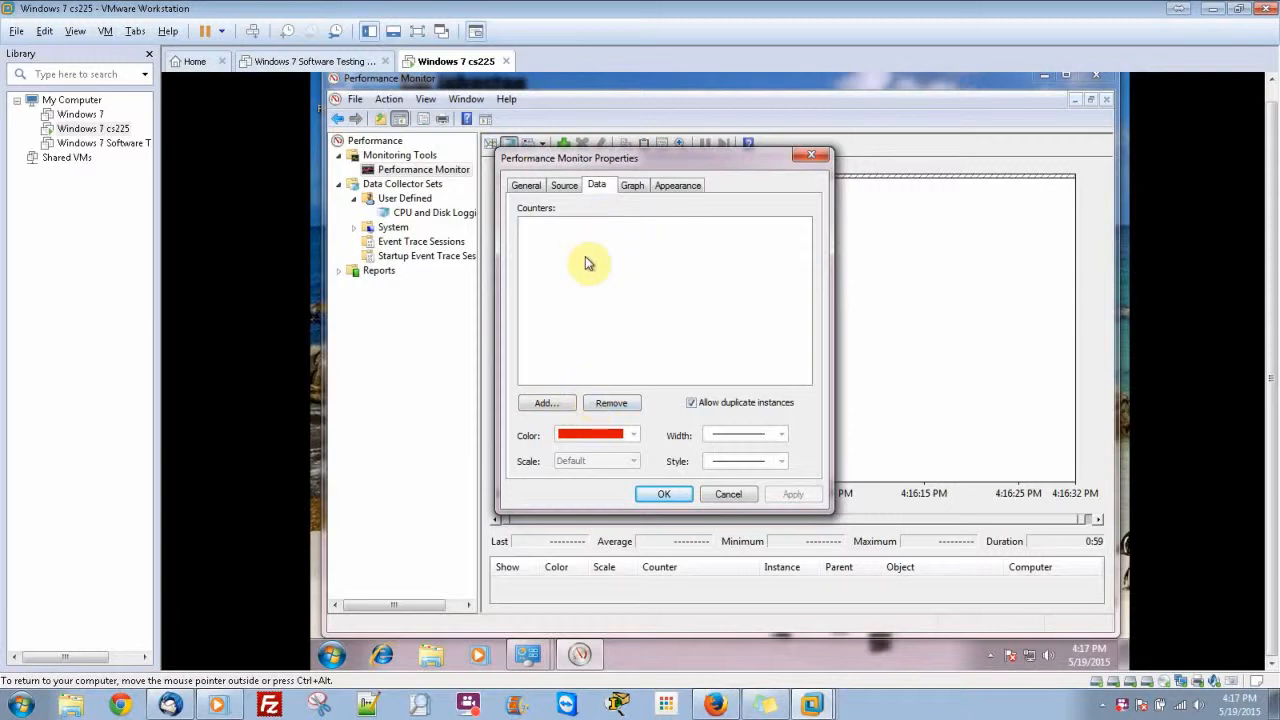
left_click(546, 403)
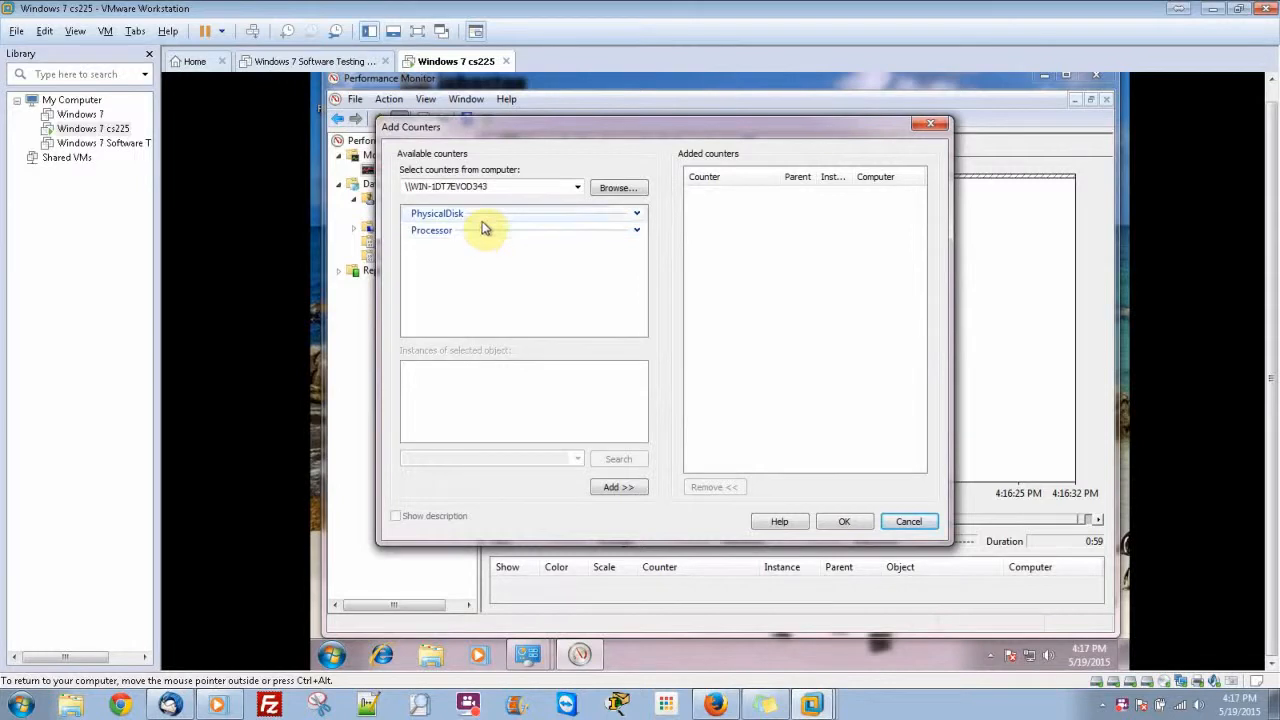
left_click(560, 213)
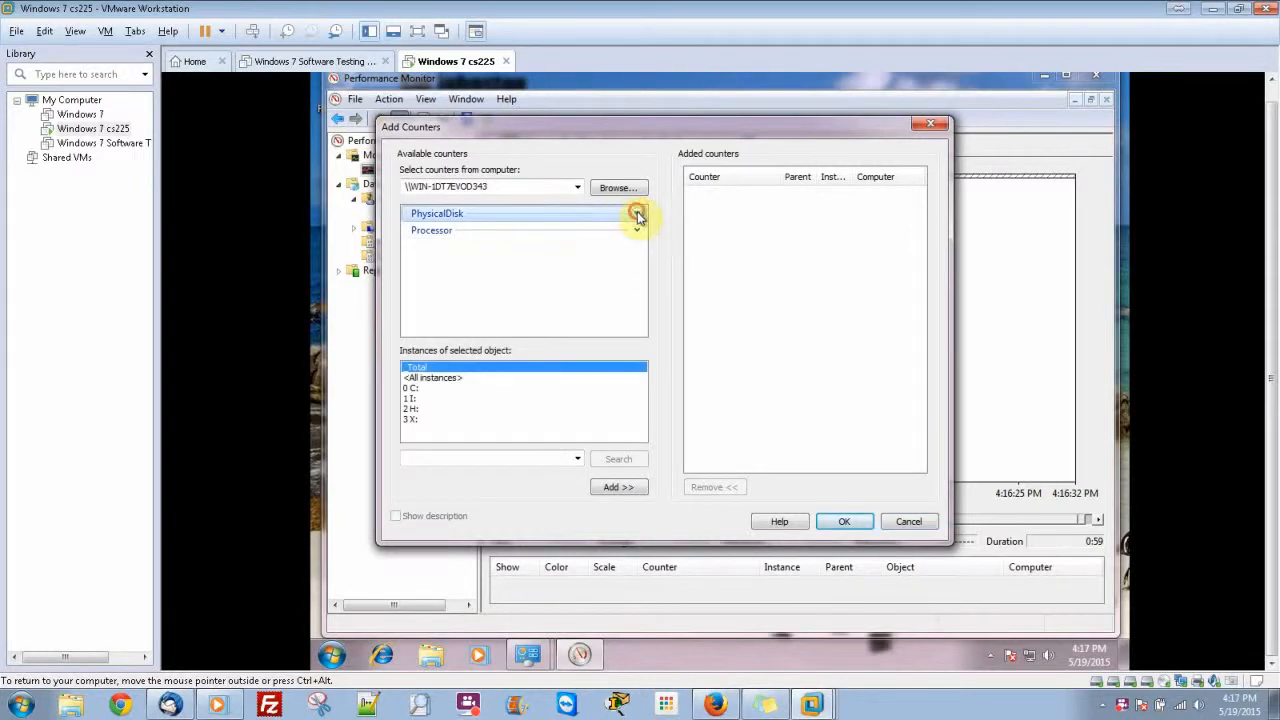
left_click(633, 214)
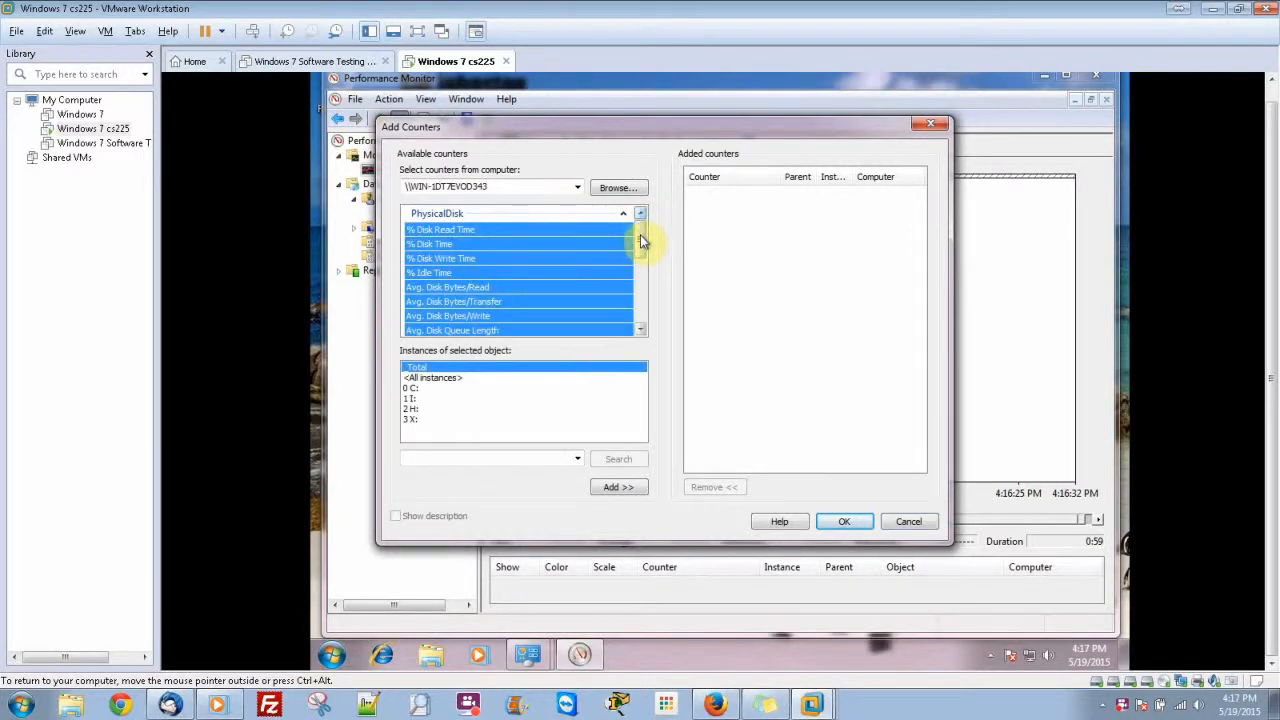
left_click_drag(640, 234, 639, 237)
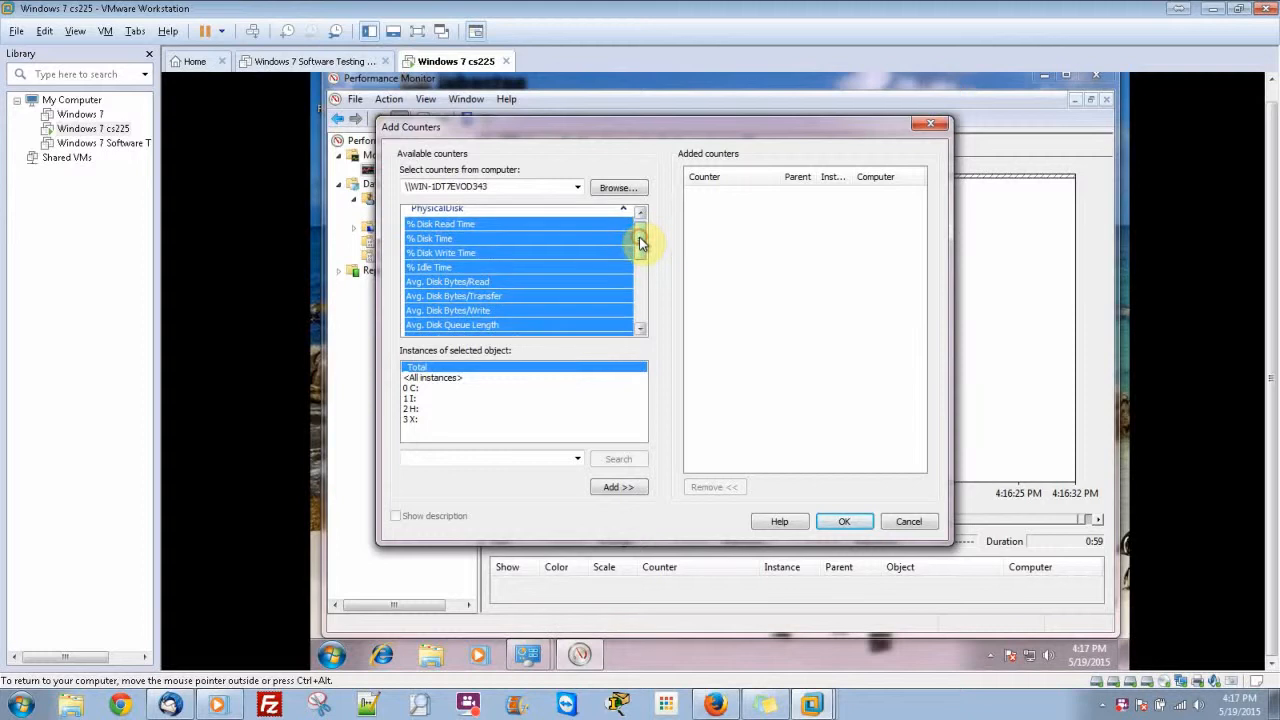
left_click(505, 269)
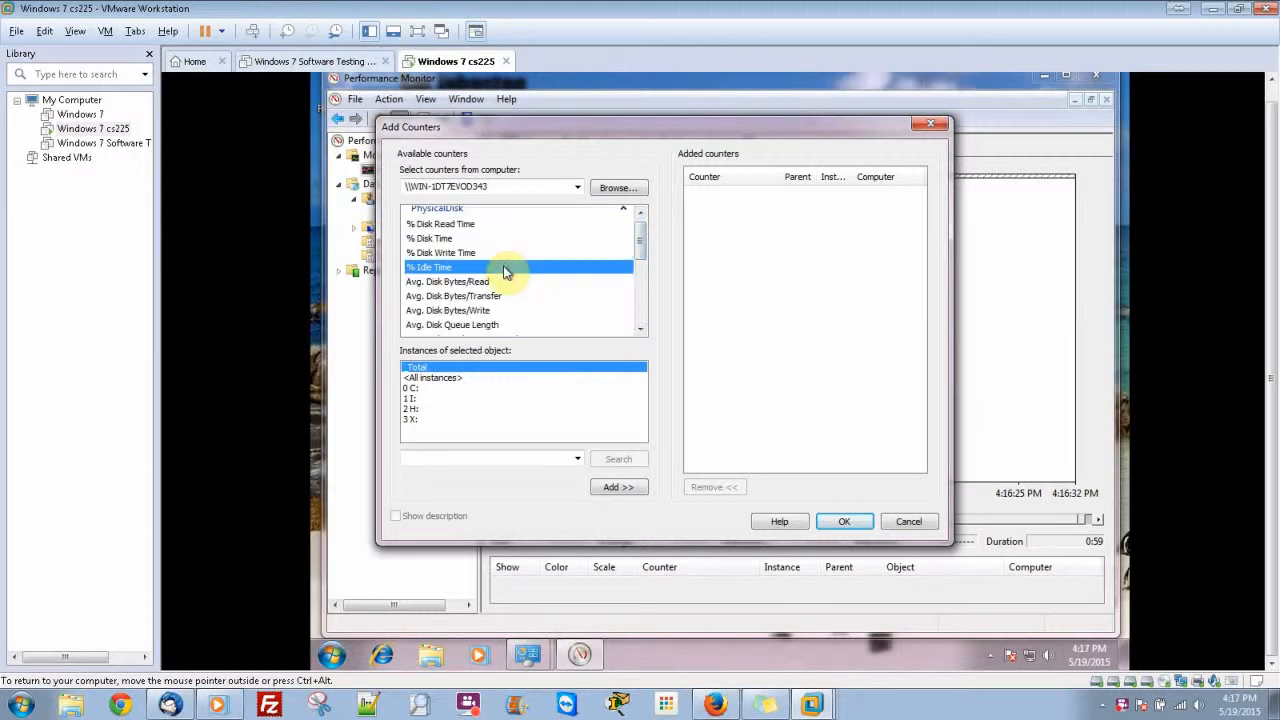
left_click(617, 487)
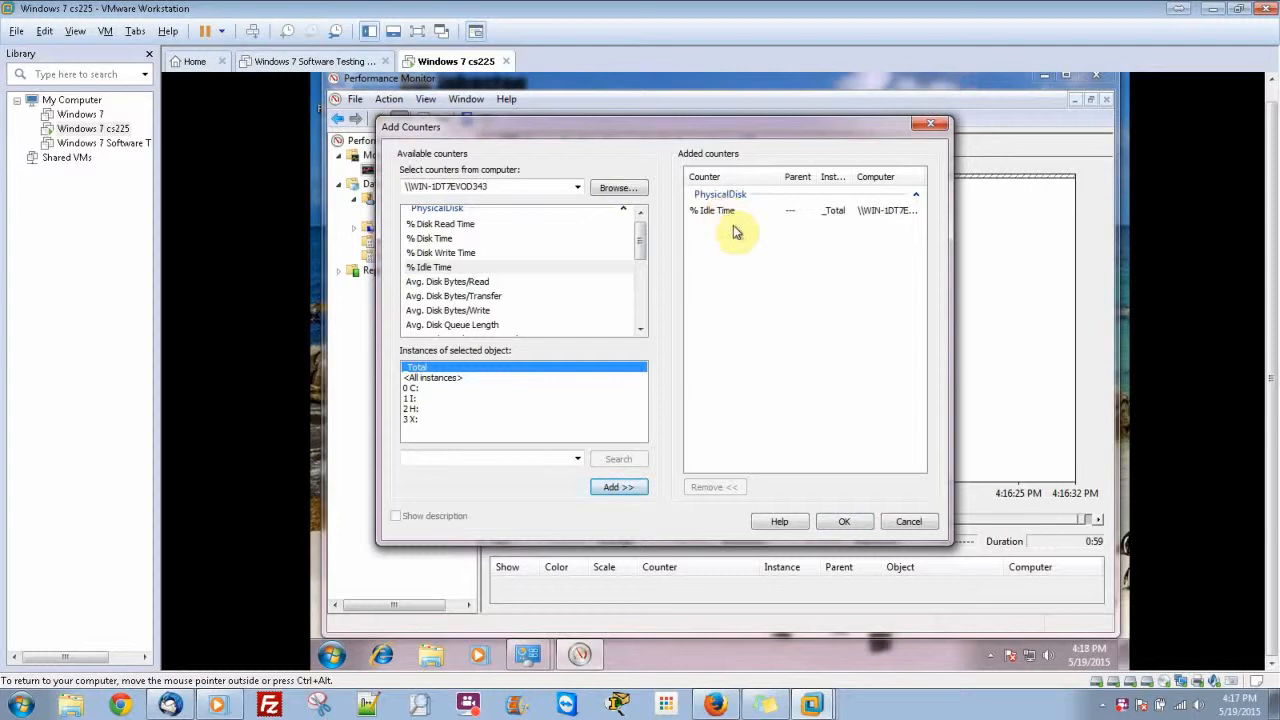
Add the Processor % Idle Time counter for the _Total instance and accept the properties to plot the logged data
left_click(634, 215)
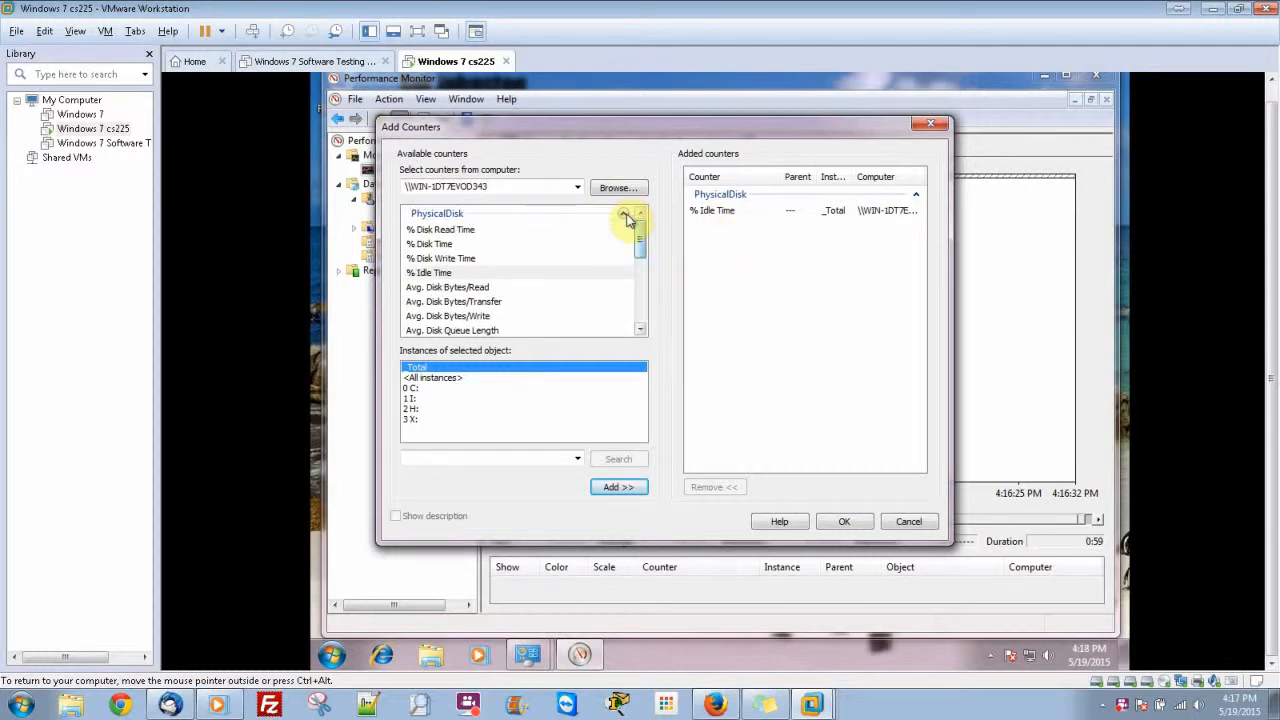
left_click(629, 216)
left_click(636, 230)
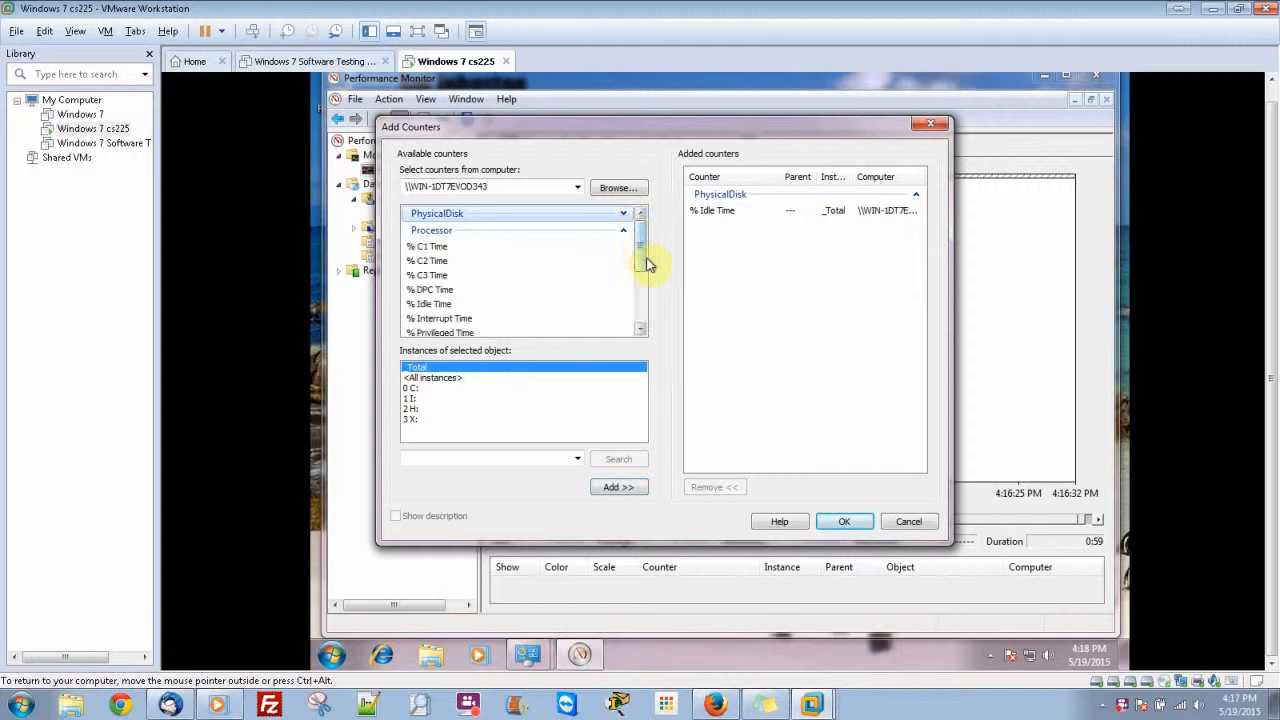
left_click(468, 304)
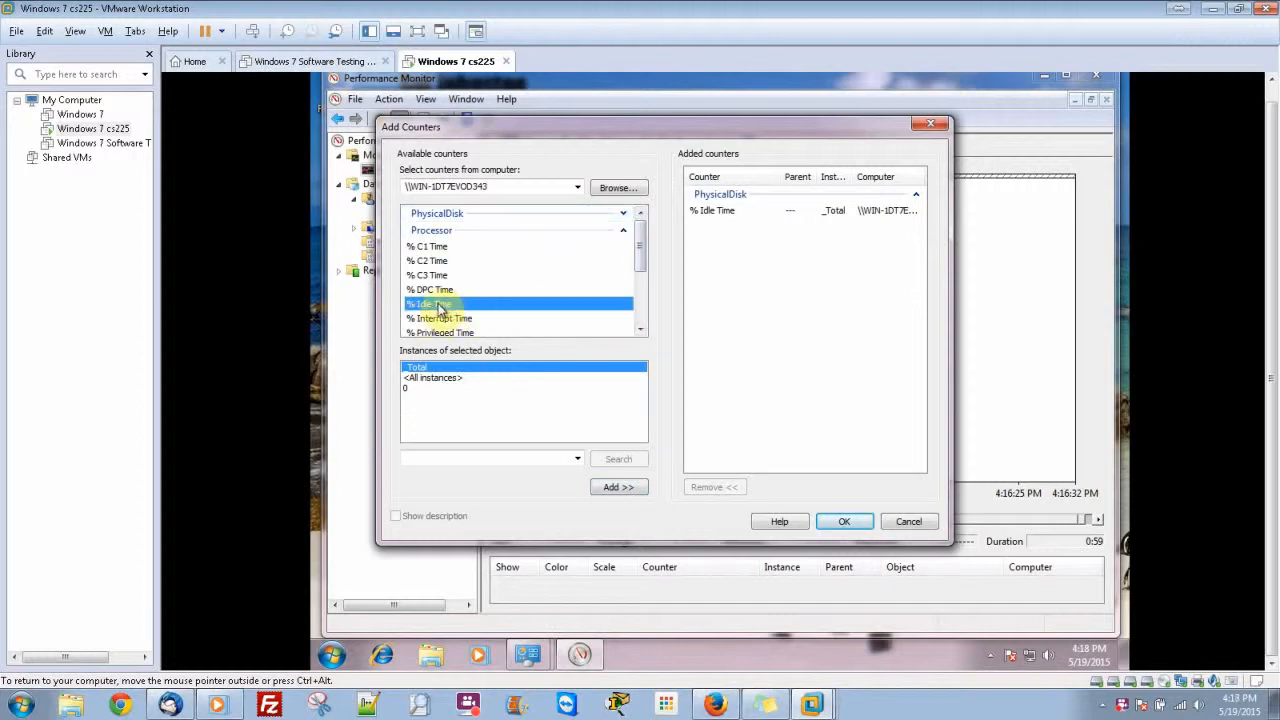
left_click(604, 489)
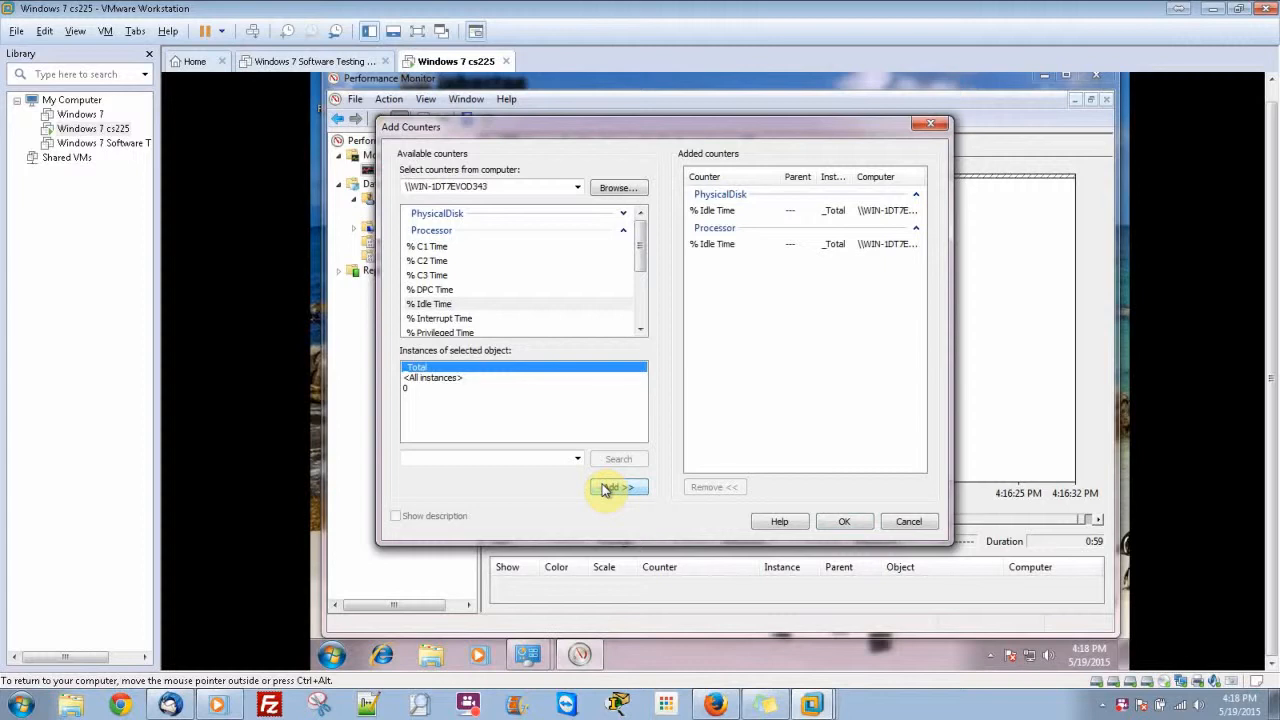
left_click(840, 522)
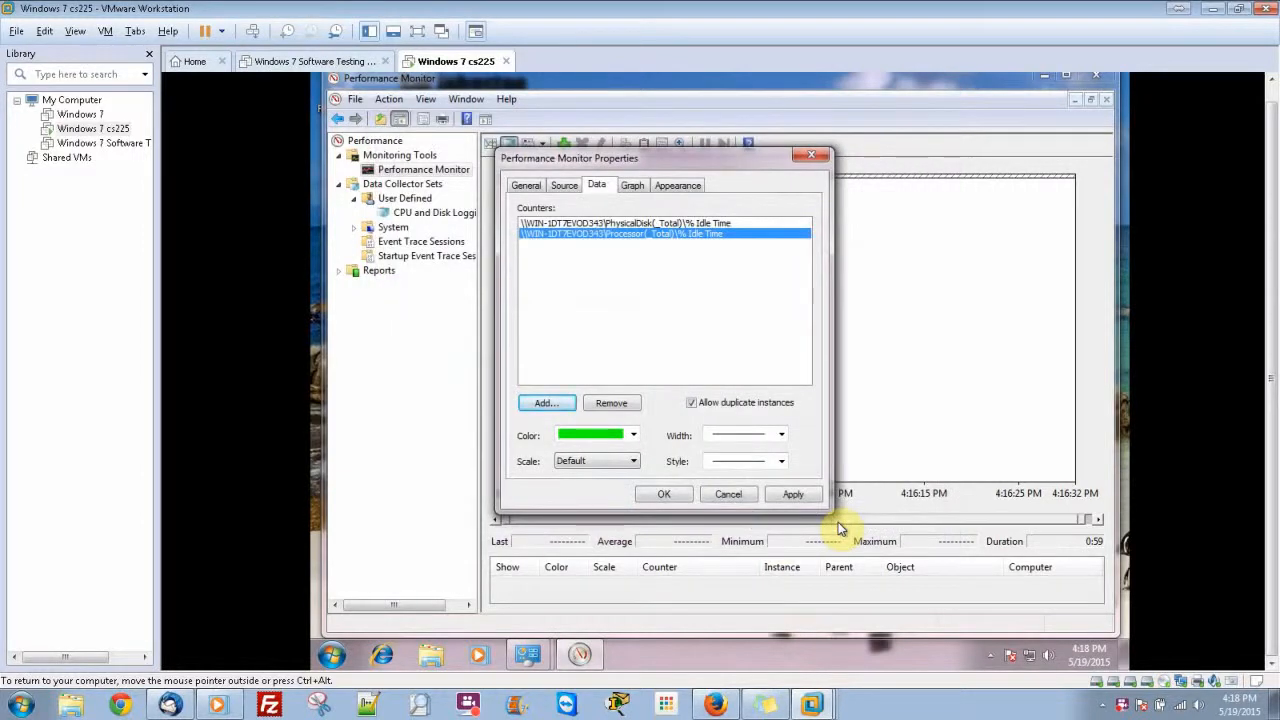
left_click(665, 495)
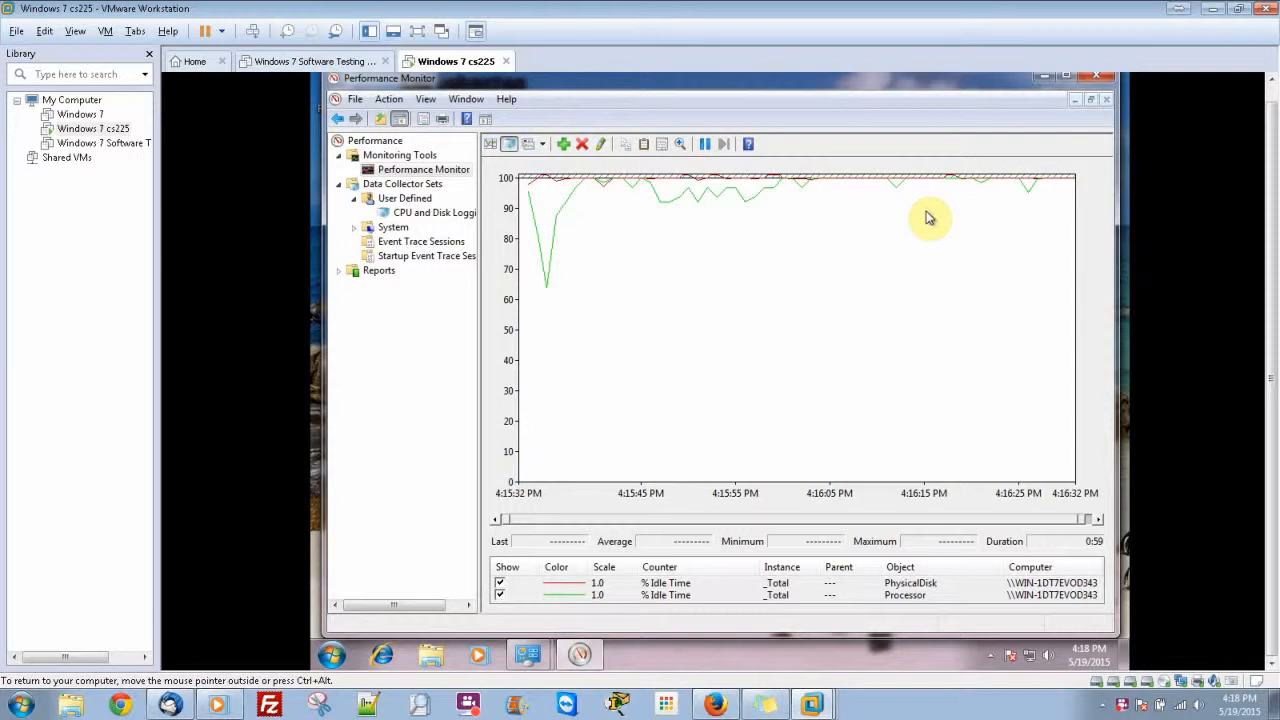
Open the counter selection for the logged data and look through the available PhysicalDisk counters
left_click(564, 145)
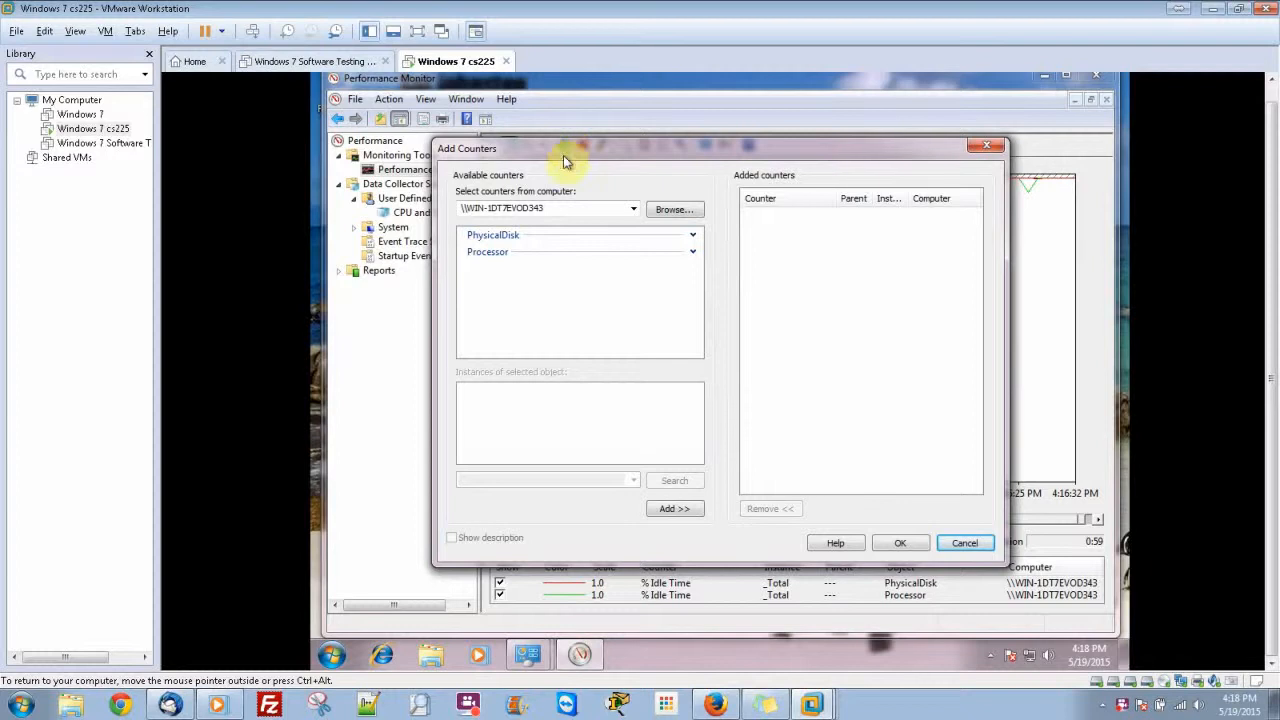
left_click(691, 237)
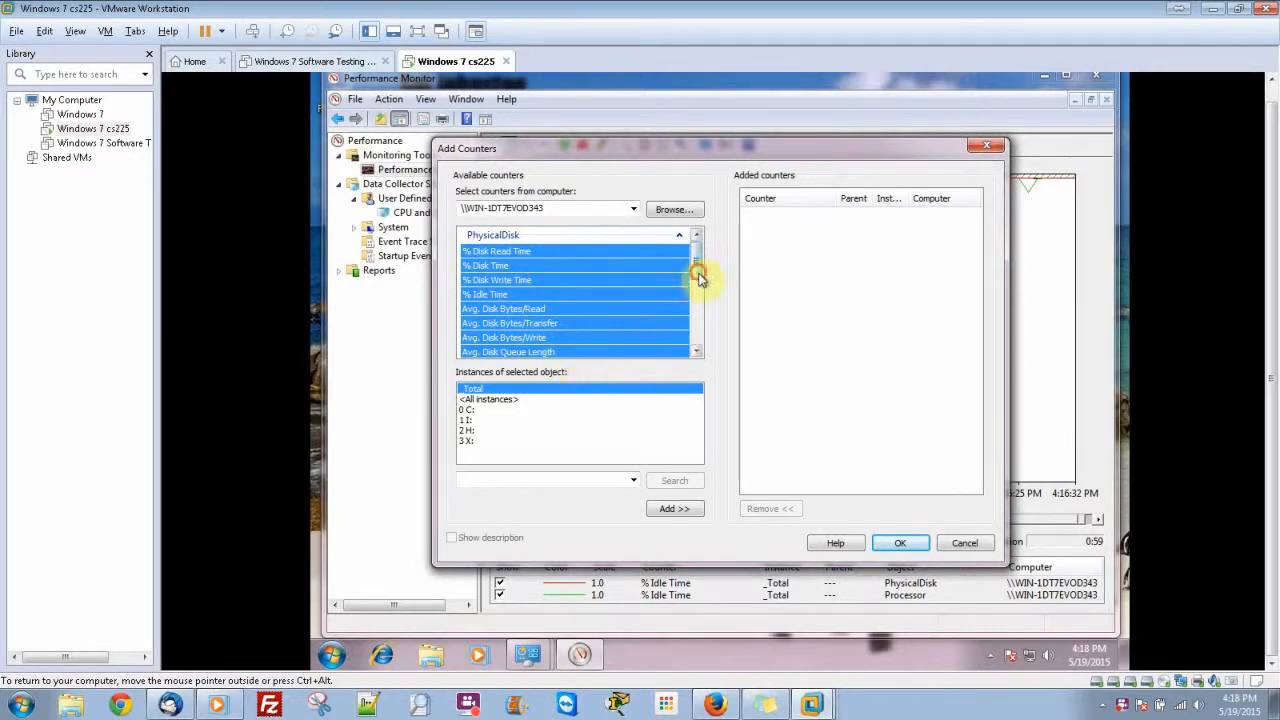
left_click_drag(697, 271, 697, 383)
left_click_drag(696, 322, 692, 252)
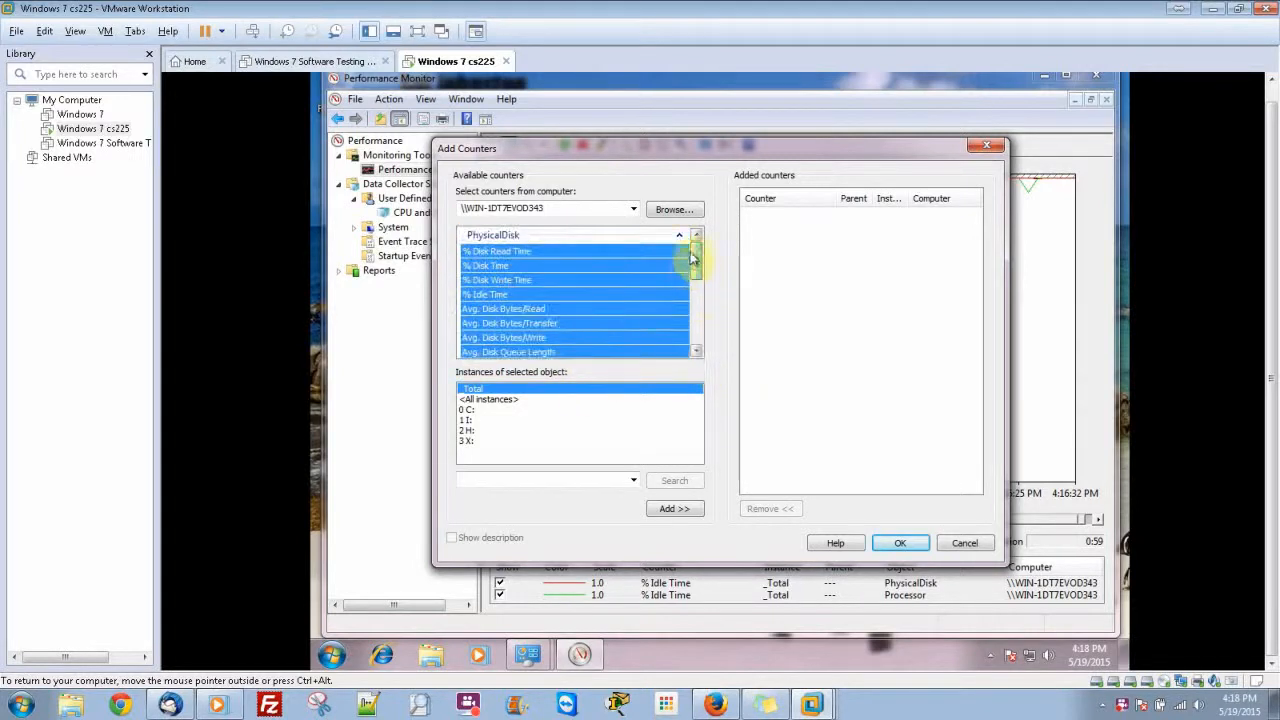